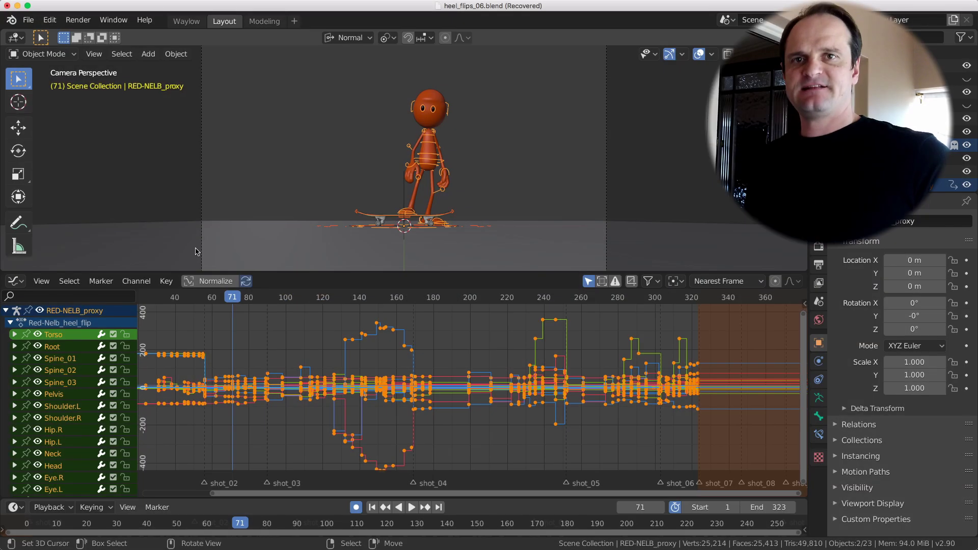
Toggle the animation editor between the Graph Editor and the Dope Sheet several times, ending in the Graph Editor.
{"action": "key", "text": "ctrl+Tab"}
{"action": "key", "text": "ctrl+Tab"}
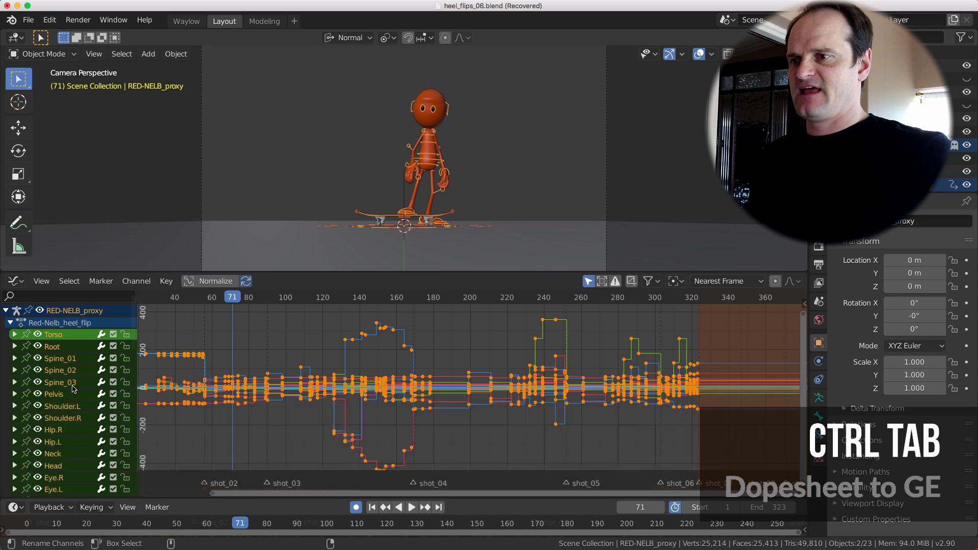
{"action": "key", "text": "ctrl+Tab"}
{"action": "key", "text": "ctrl+Tab"}
{"action": "key", "text": "ctrl+Tab"}
{"action": "key", "text": "ctrl+Tab"}
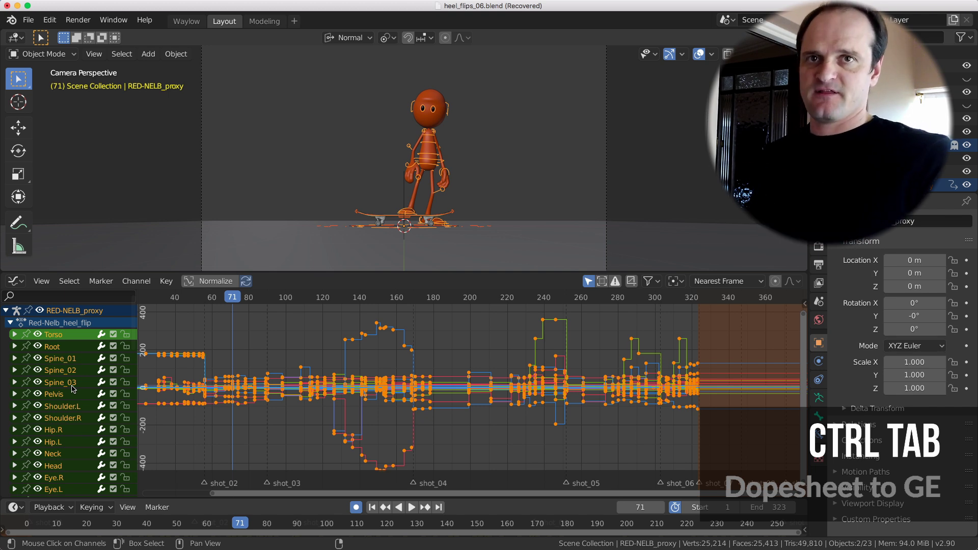
{"action": "key", "text": "ctrl+Tab"}
{"action": "key", "text": "ctrl+Tab"}
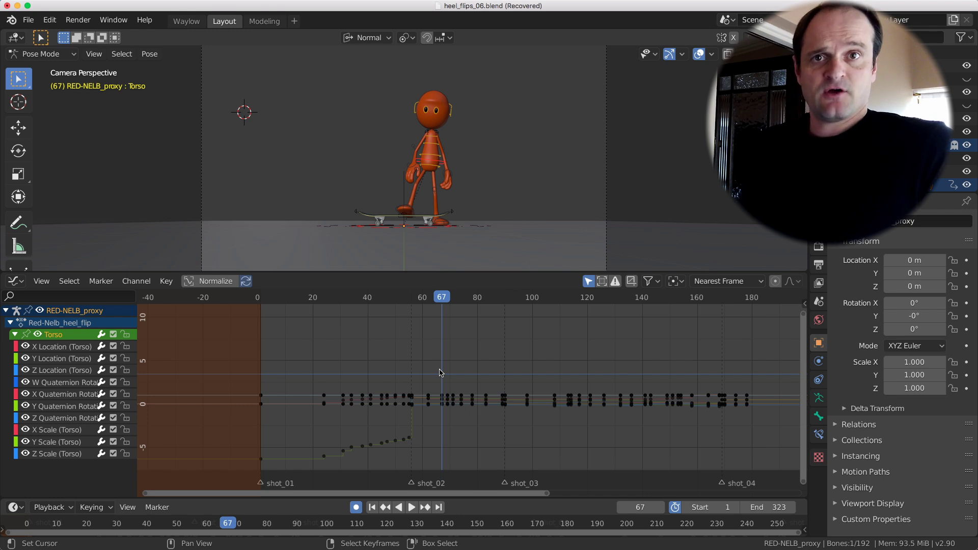
Pick Torso curve keyframes at frames 71, 78 and 98, and extend the selection to all keys on those frames with Column Select.
{"action": "scroll", "coordinate": [476, 360], "scroll_direction": "up", "scroll_amount": 4}
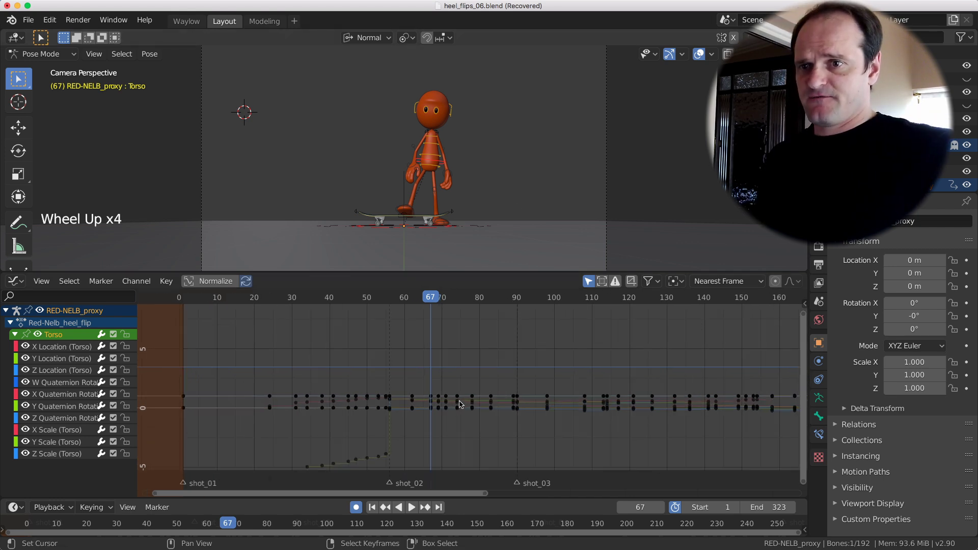
{"action": "right_click", "coordinate": [446, 400]}
{"action": "key", "text": "k"}
{"action": "middle_click_drag", "start_coordinate": [461, 399], "coordinate": [428, 383], "text": "shift"}
{"action": "scroll", "coordinate": [444, 380], "scroll_direction": "up", "scroll_amount": 5}
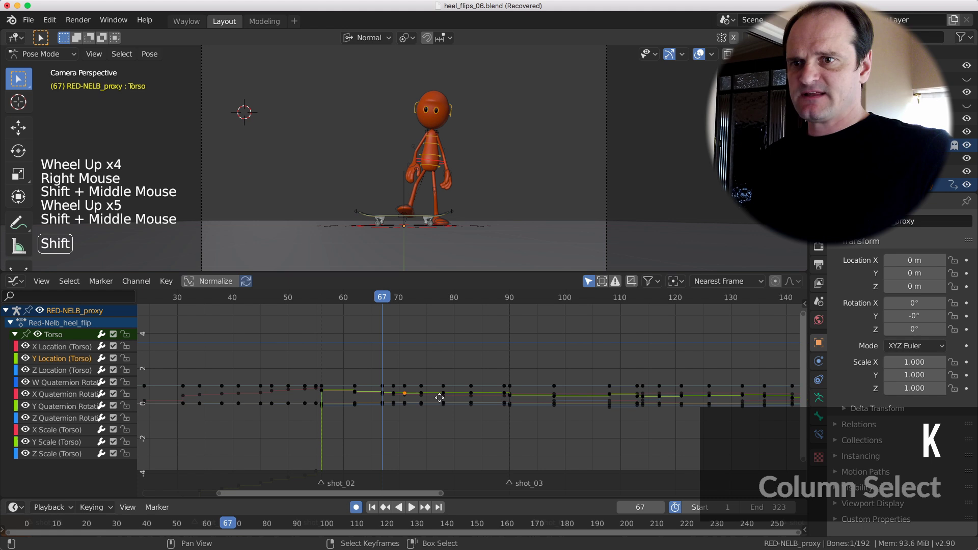
{"action": "scroll", "coordinate": [426, 383], "scroll_direction": "up", "scroll_amount": 8}
{"action": "right_click", "coordinate": [426, 383], "text": "shift"}
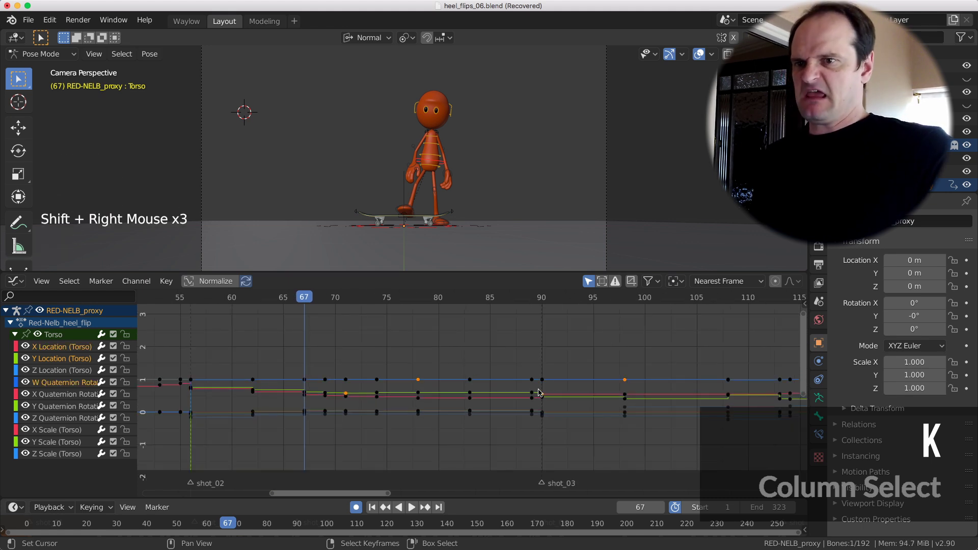
{"action": "key", "text": "k"}
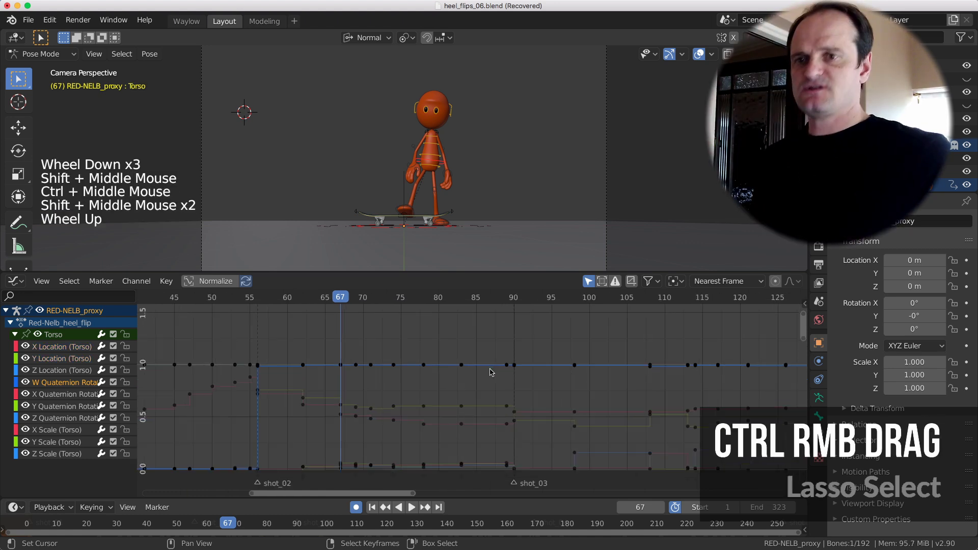
Lasso-select the Torso keyframes at value 1.0 between frames 67 and 90.
{"action": "scroll", "coordinate": [489, 371], "scroll_direction": "up", "scroll_amount": 1}
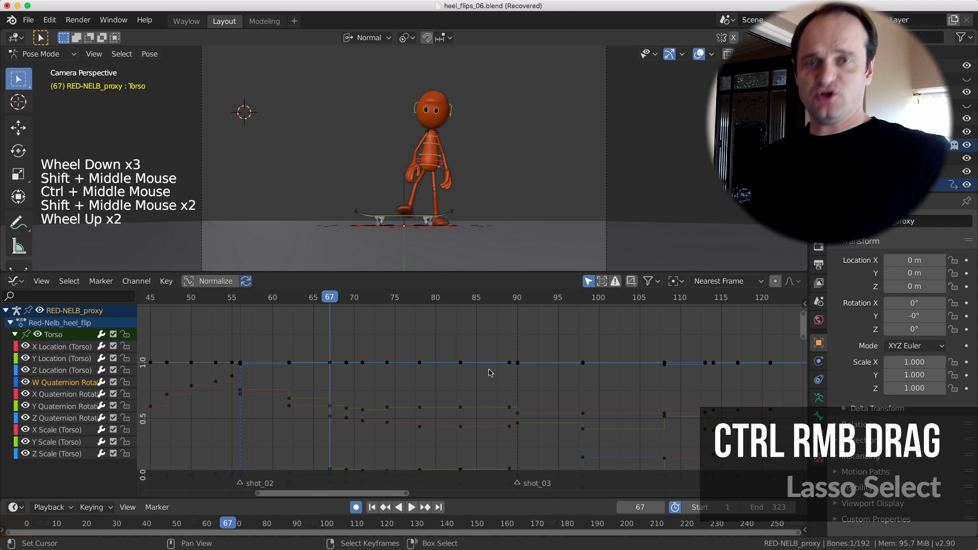
{"action": "right_click_drag", "start_coordinate": [534, 371], "coordinate": [538, 355], "text": "ctrl"}
{"action": "mouse_move", "coordinate": [537, 354]}
{"action": "left_mouse_down", "text": "ctrl"}
{"action": "mouse_move", "coordinate": [312, 324]}
{"action": "mouse_move", "coordinate": [316, 365]}
{"action": "mouse_move", "coordinate": [418, 387]}
{"action": "mouse_move", "coordinate": [535, 372]}
{"action": "left_mouse_up", "text": "ctrl"}
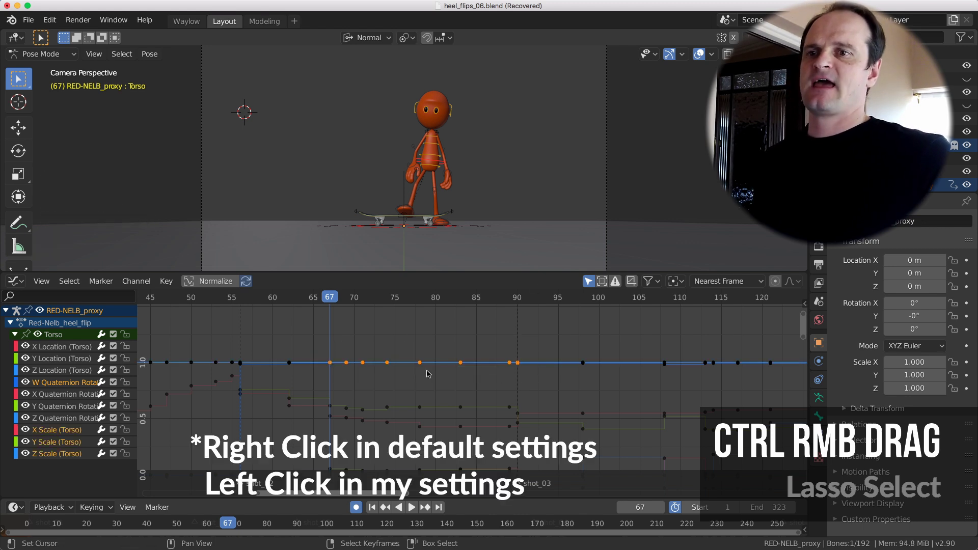
Select the whole Torso X Location and Z Quaternion Rotation curves with Select Linked, and try moving them together.
{"action": "scroll", "coordinate": [420, 365], "scroll_direction": "down", "scroll_amount": 5}
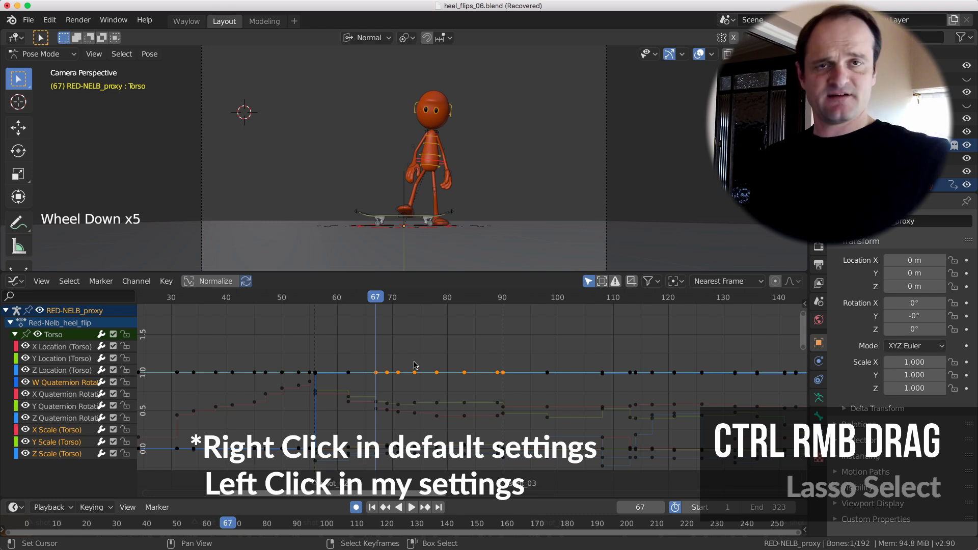
{"action": "right_click", "coordinate": [415, 365]}
{"action": "right_click", "coordinate": [416, 399]}
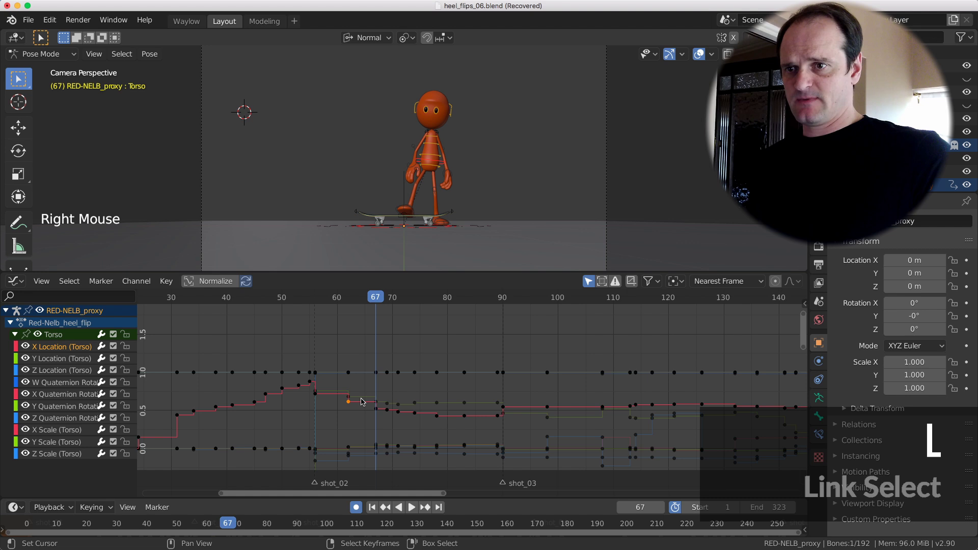
{"action": "middle_click_drag", "start_coordinate": [388, 430], "coordinate": [398, 384], "text": "shift"}
{"action": "right_click", "coordinate": [325, 415], "text": "shift"}
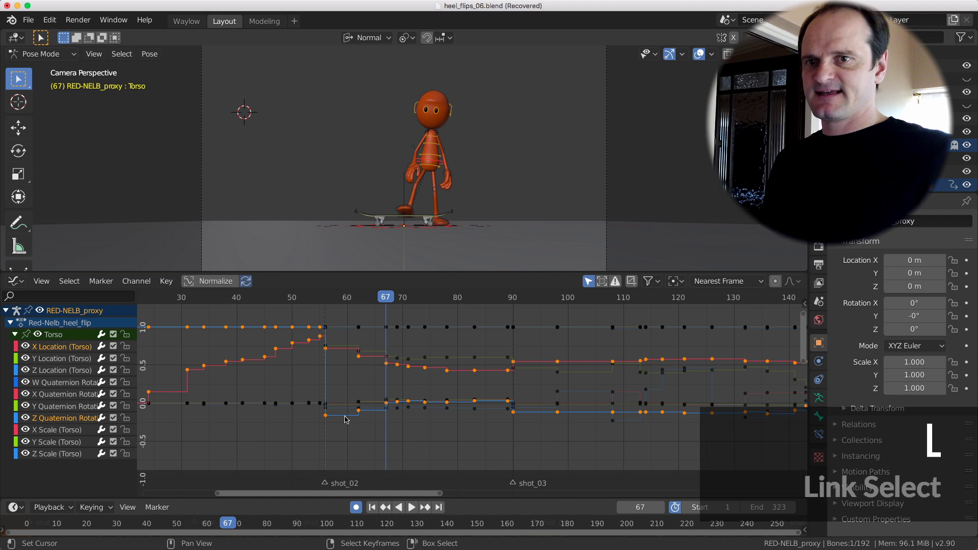
{"action": "key", "text": "g"}
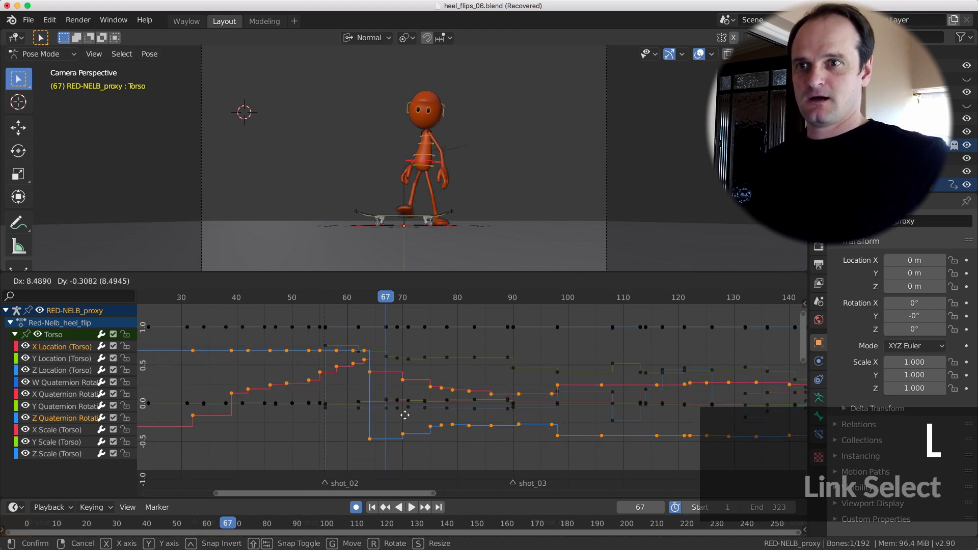
{"action": "left_click", "coordinate": [356, 404]}
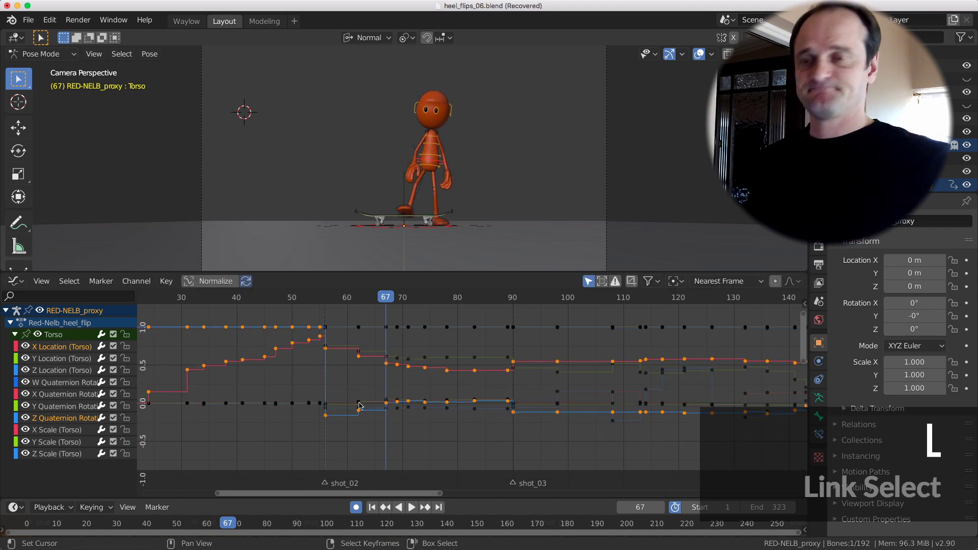
Go to frame 61 and select all Torso keyframes before it, clearing that selection to select all keyframes after it instead.
{"action": "left_click", "coordinate": [350, 390]}
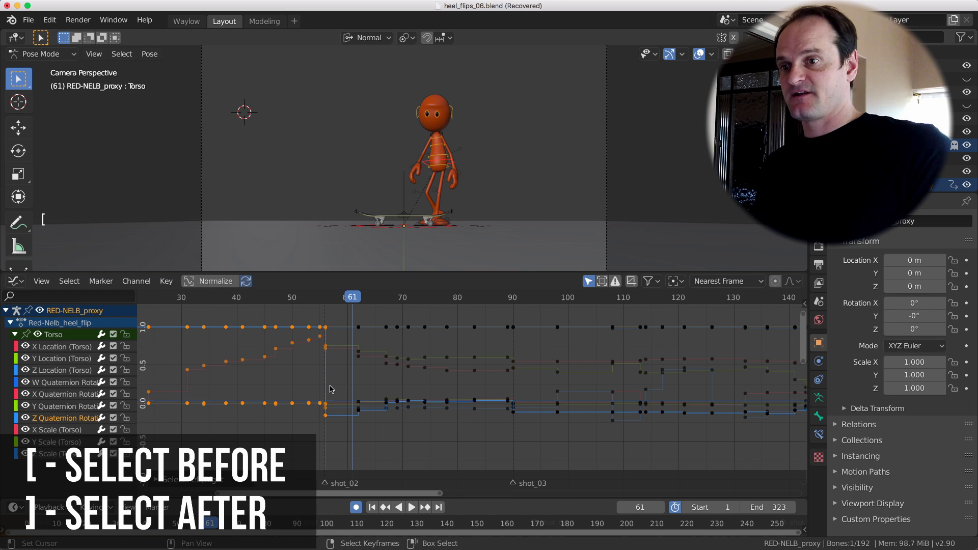
{"action": "key", "text": "alt+a"}
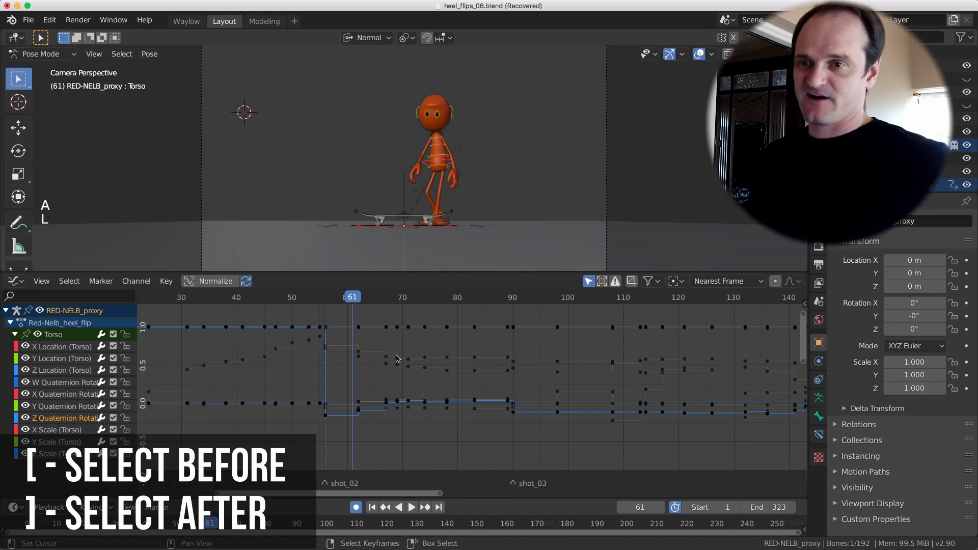
{"action": "key", "text": "bracketright"}
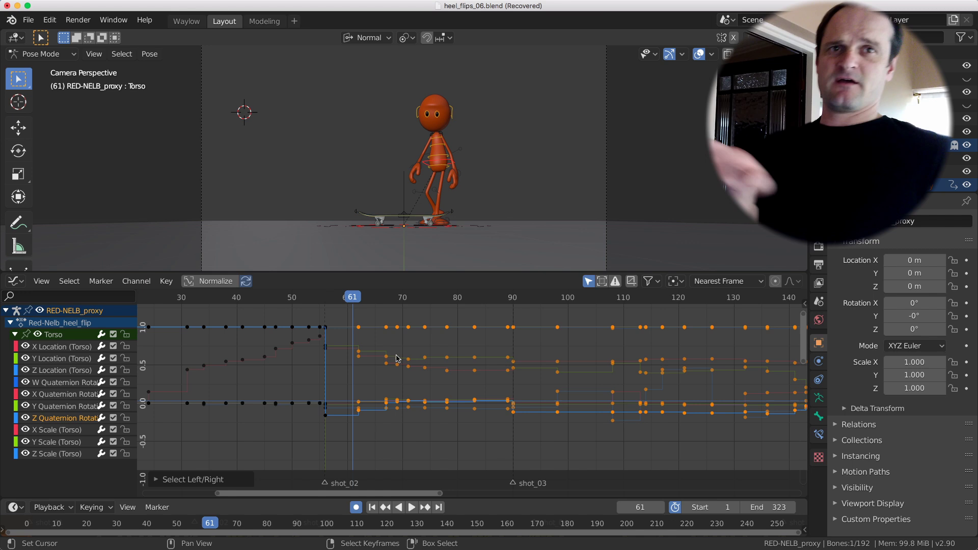
Clear the keyframe selection and use Select Left/Right to select the Torso keyframes on either side of frame 61.
{"action": "left_click", "coordinate": [392, 362]}
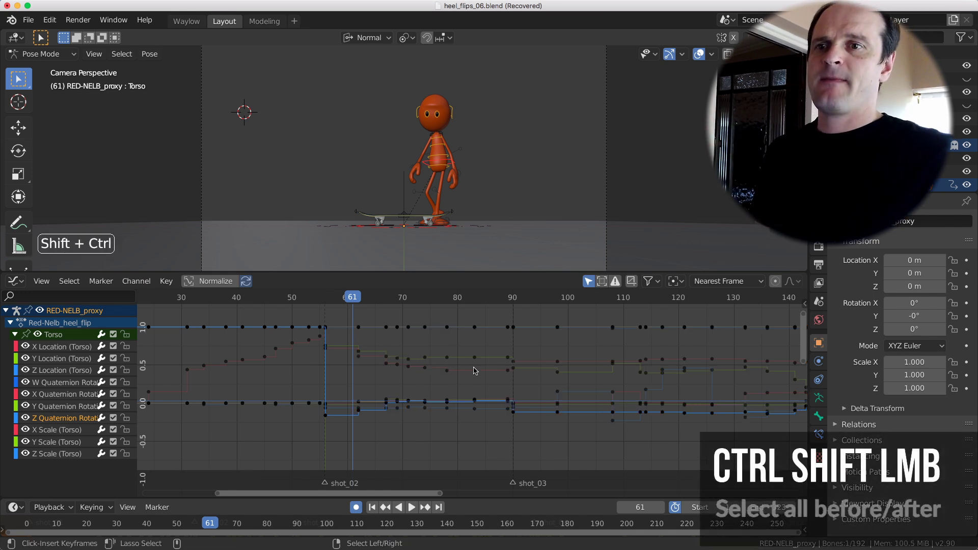
{"action": "right_click", "coordinate": [412, 380], "text": "ctrl+shift"}
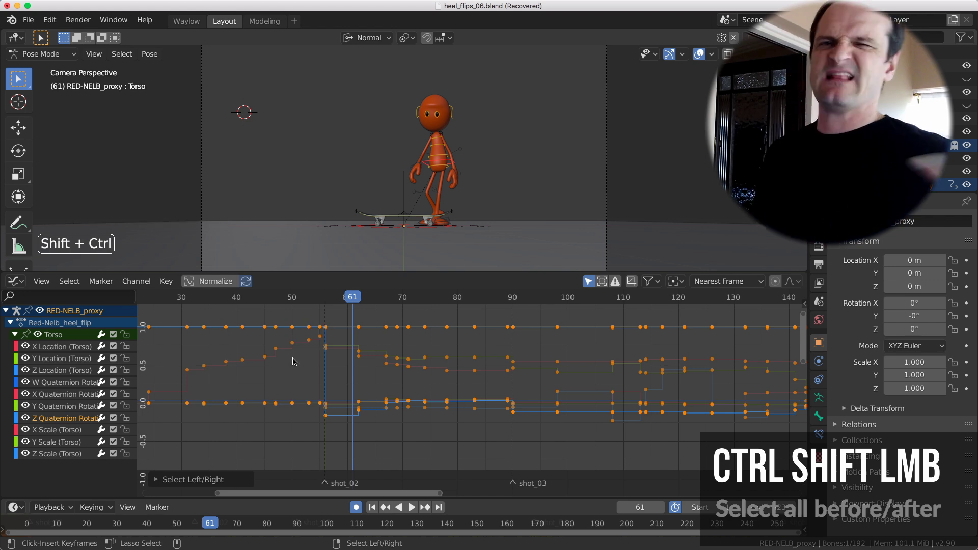
{"action": "key", "text": "a"}
{"action": "left_click", "coordinate": [490, 379]}
{"action": "right_click", "coordinate": [530, 381], "text": "ctrl+shift"}
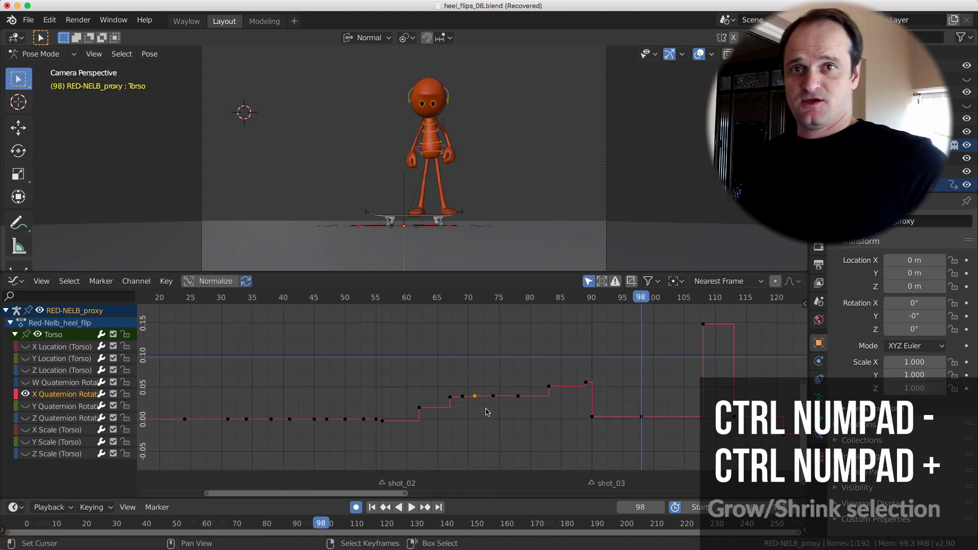
Grow the selection outward from the frame 71 key on the Torso X Quaternion Rotation curve eight times and shrink it back.
{"action": "key", "text": "ctrl"}
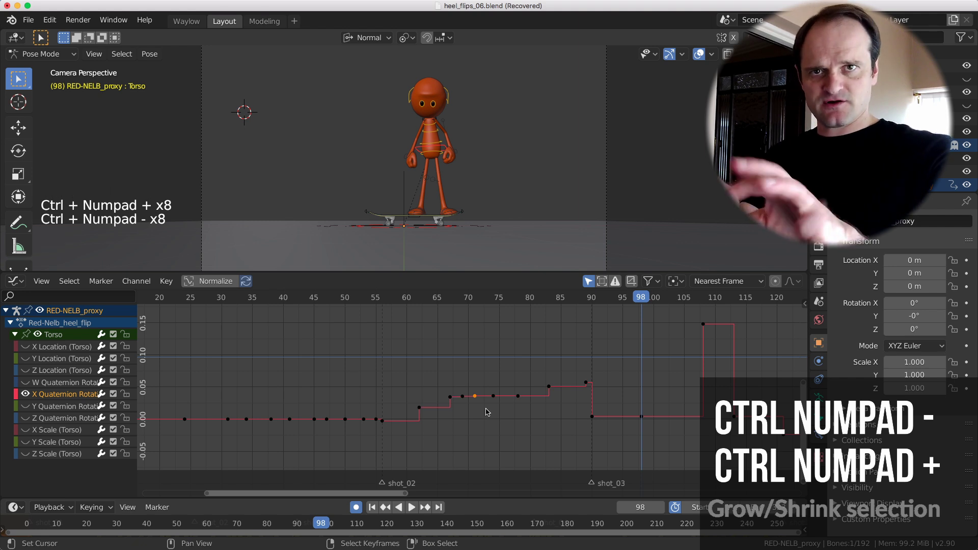
Lasso-select the X Quaternion Rotation keyframes from frame 71 up to just before the shot_03 marker, and invert the selection.
{"action": "scroll", "coordinate": [537, 406], "scroll_direction": "up", "scroll_amount": 10}
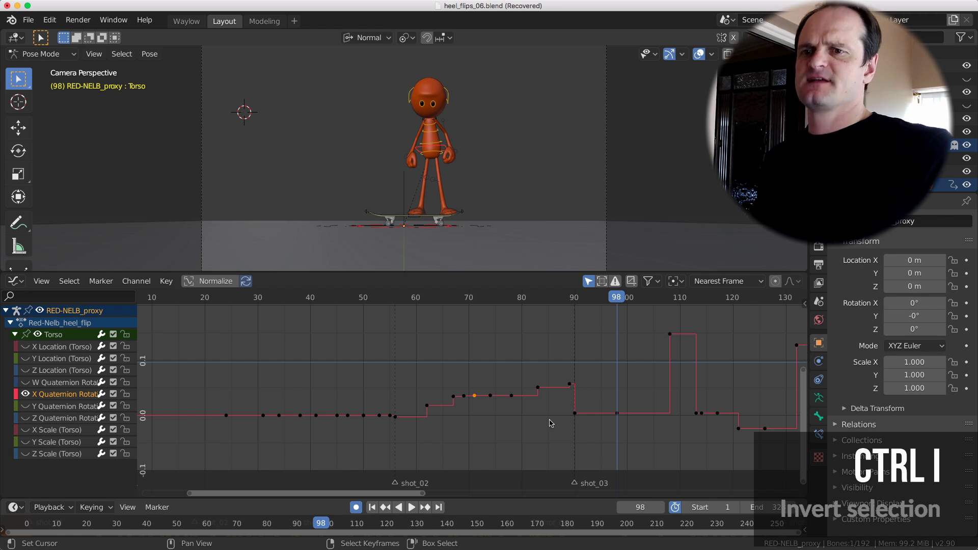
{"action": "mouse_move", "coordinate": [581, 402]}
{"action": "left_mouse_down", "text": "ctrl"}
{"action": "mouse_move", "coordinate": [471, 392]}
{"action": "mouse_move", "coordinate": [578, 400]}
{"action": "left_mouse_up", "text": "ctrl"}
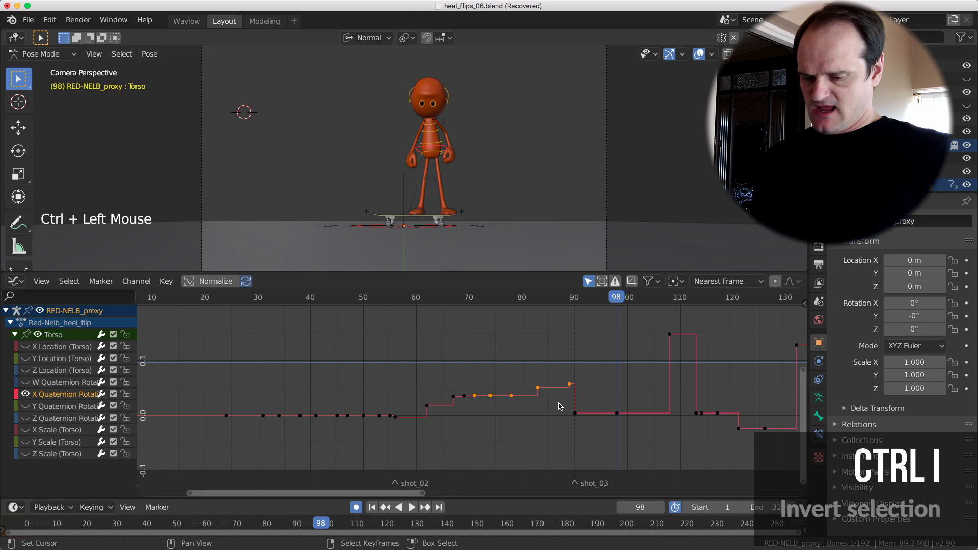
{"action": "key", "text": "ctrl+i"}
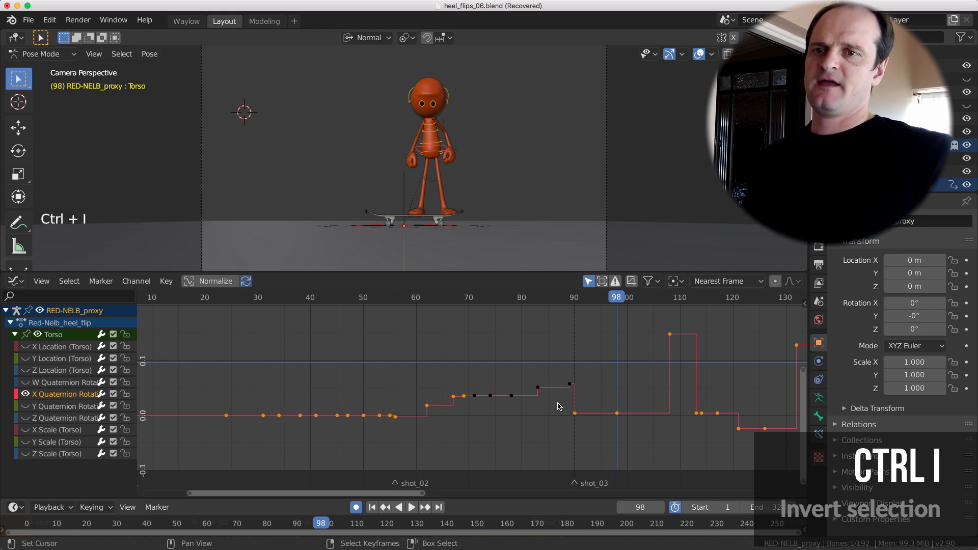
{"action": "scroll", "coordinate": [558, 405], "scroll_direction": "down", "scroll_amount": 4}
{"action": "scroll", "coordinate": [558, 406], "scroll_direction": "down", "scroll_amount": 2}
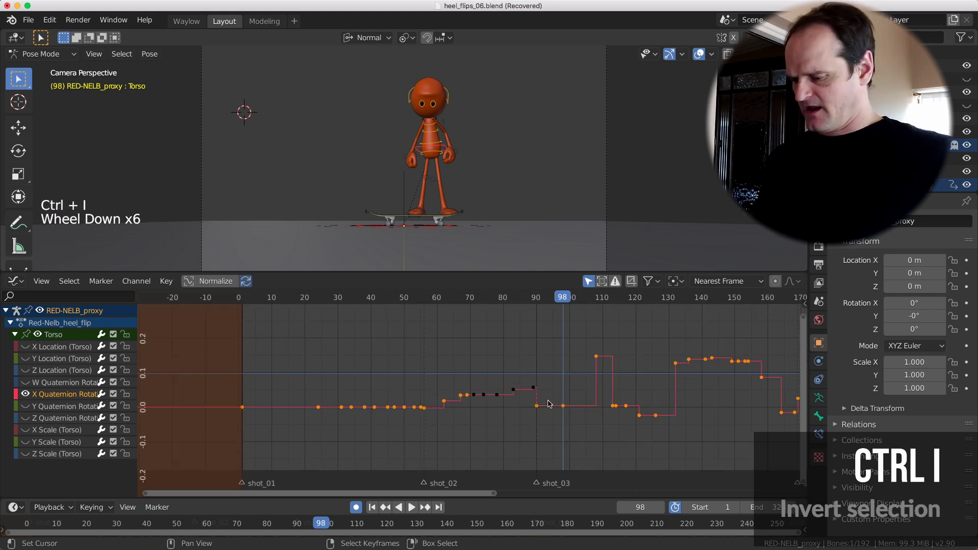
{"action": "key", "text": "s"}
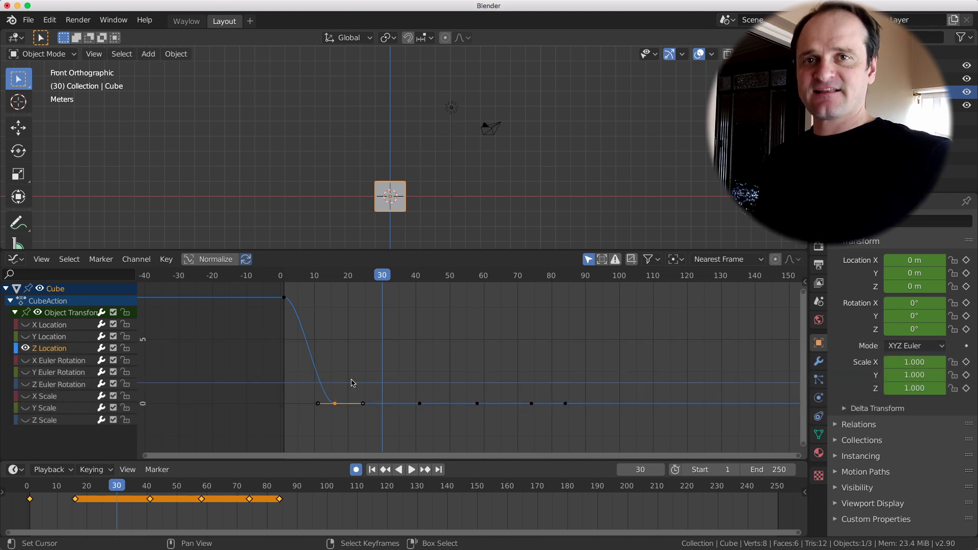
Select the cube's X, Y and Z Location channels together in the Graph Editor.
{"action": "left_click", "coordinate": [81, 336]}
{"action": "left_click", "coordinate": [97, 349]}
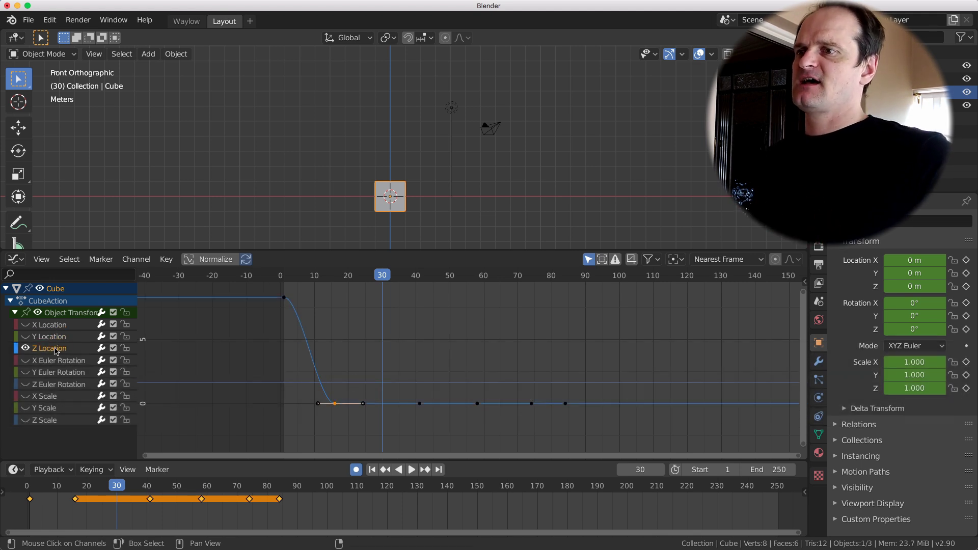
{"action": "left_click", "coordinate": [51, 325], "text": "shift"}
{"action": "left_click", "coordinate": [60, 331], "text": "shift"}
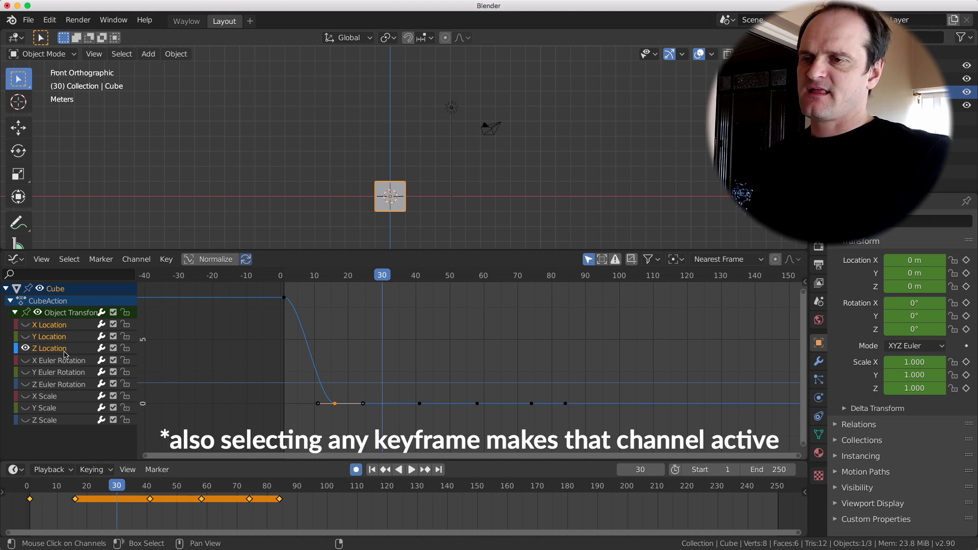
Insert progressively lower Z Location keyframes at about frames 30, 49, 66 and 79 between the ground contacts, and play the bounce.
{"action": "scroll", "coordinate": [351, 395], "scroll_direction": "up", "scroll_amount": 1}
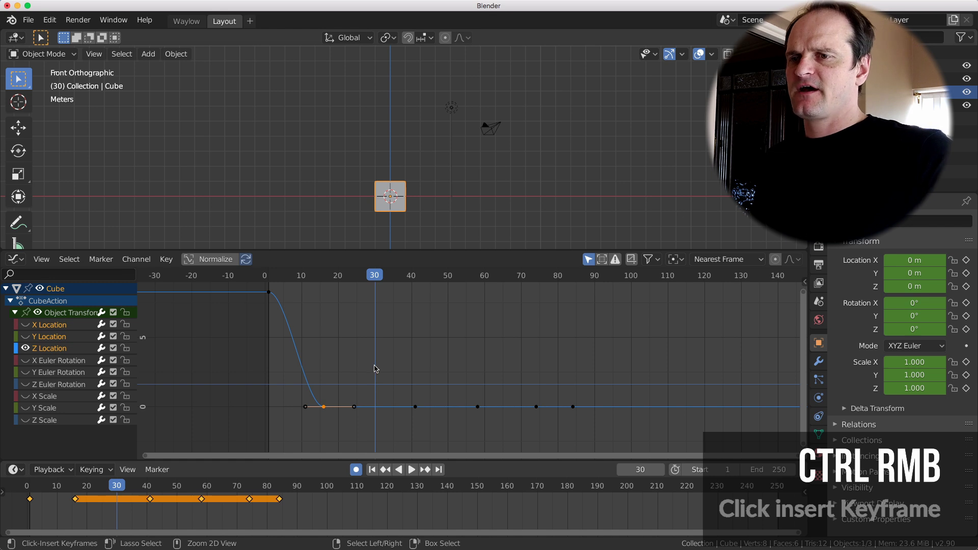
{"action": "right_click", "coordinate": [376, 365], "text": "ctrl"}
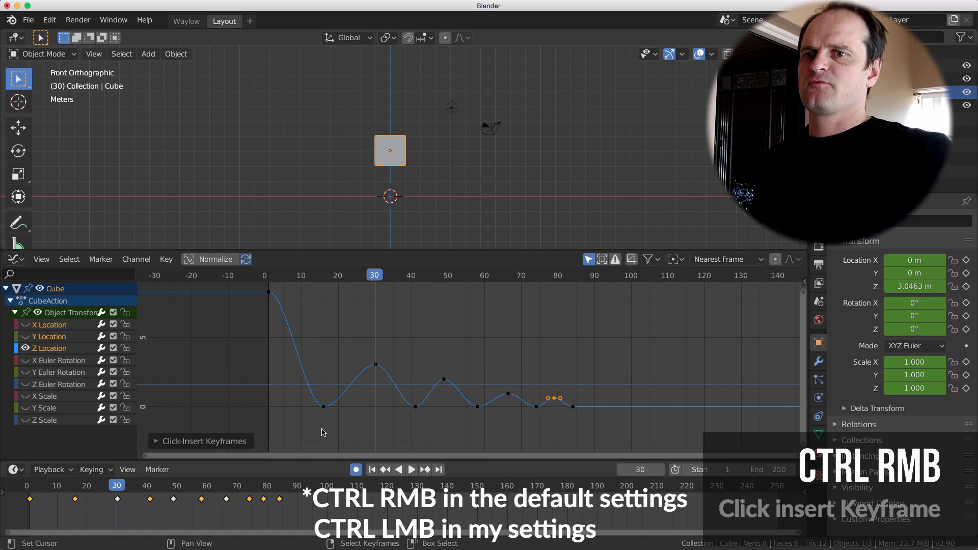
{"action": "key", "text": "space"}
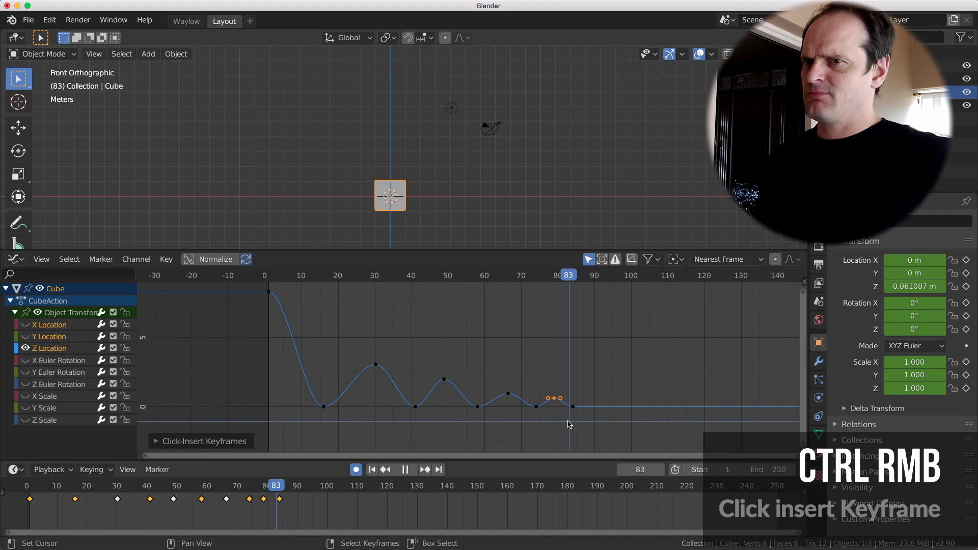
Replace the animated cube's mesh with that of an added sphere, keeping the bounce animation, and delete the spare sphere object.
{"action": "key", "text": "shift+a"}
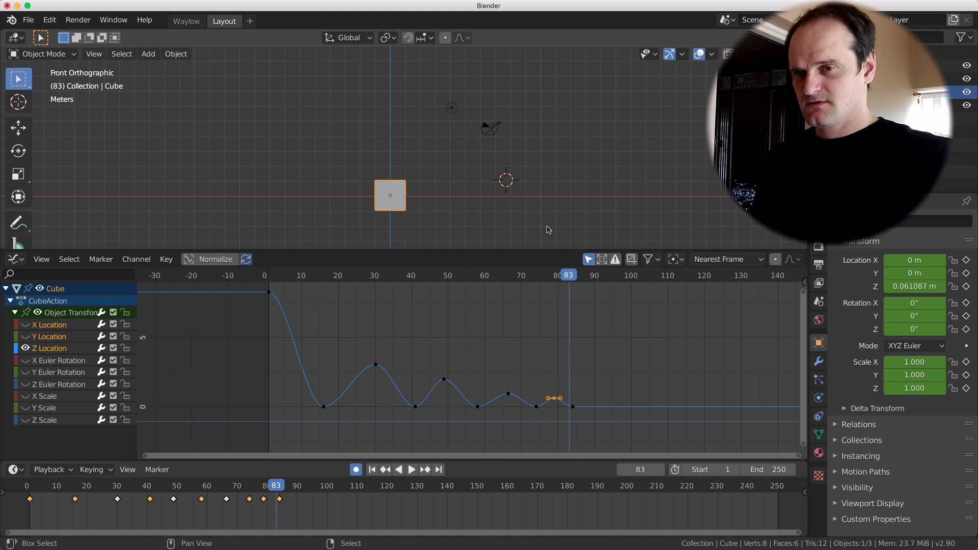
{"action": "key", "text": "shift+a"}
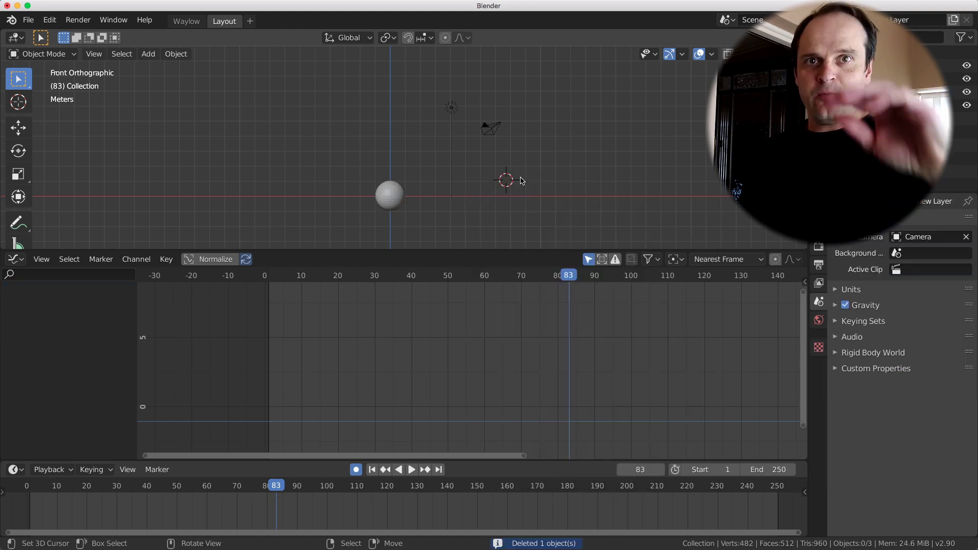
{"action": "key", "text": "ctrl+z"}
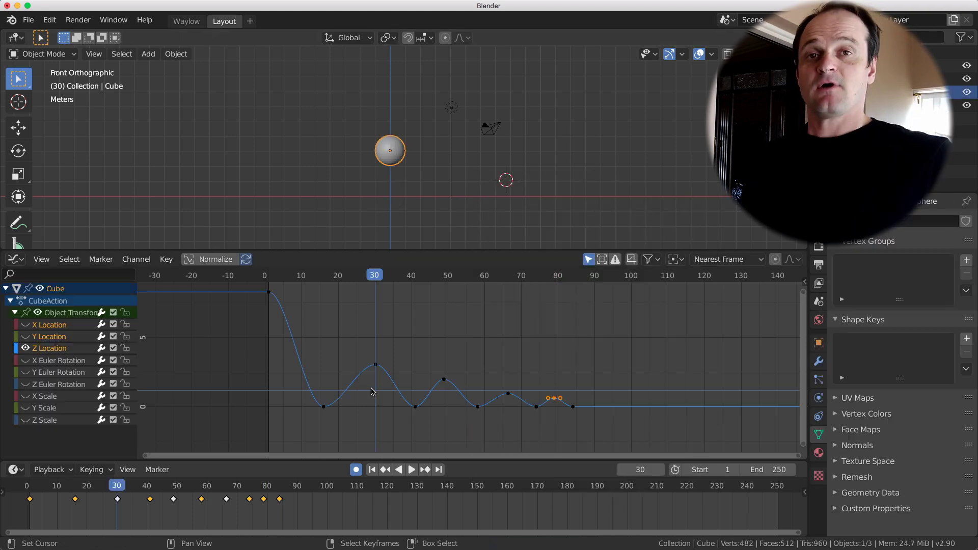
Select the bounce peak keyframe at frame 30, and switch auto-snapping to No Auto-Snap and back to Nearest Frame.
{"action": "left_click", "coordinate": [376, 364]}
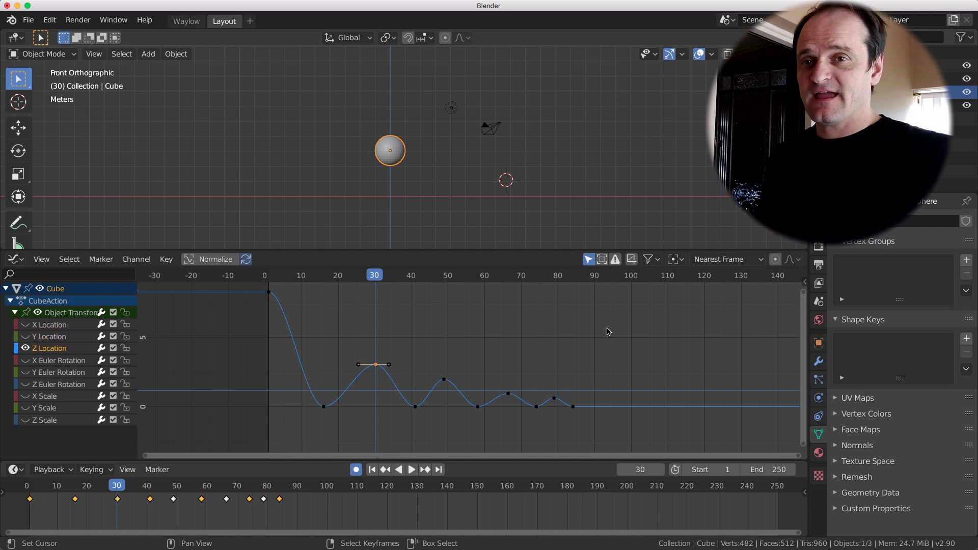
{"action": "left_click", "coordinate": [715, 260]}
{"action": "left_click", "coordinate": [714, 260]}
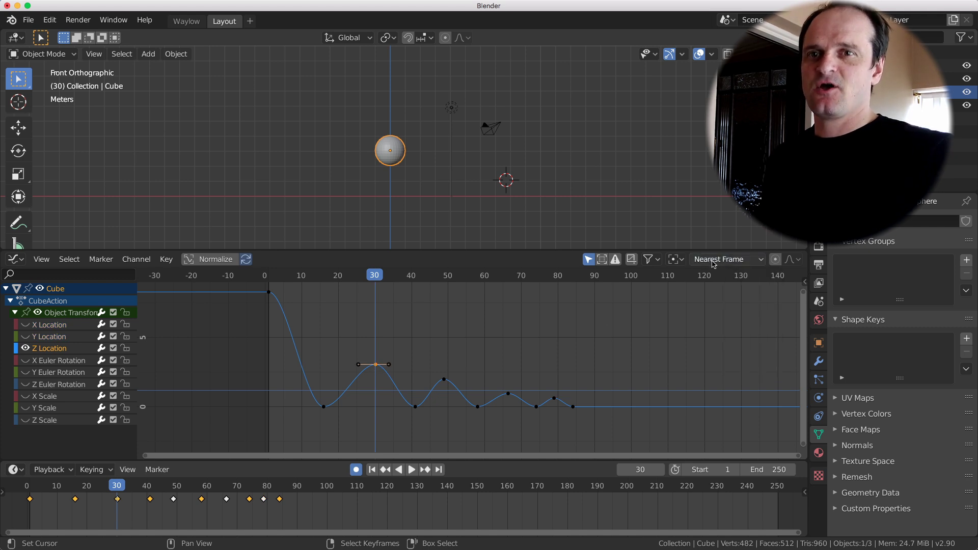
{"action": "left_click", "coordinate": [710, 262]}
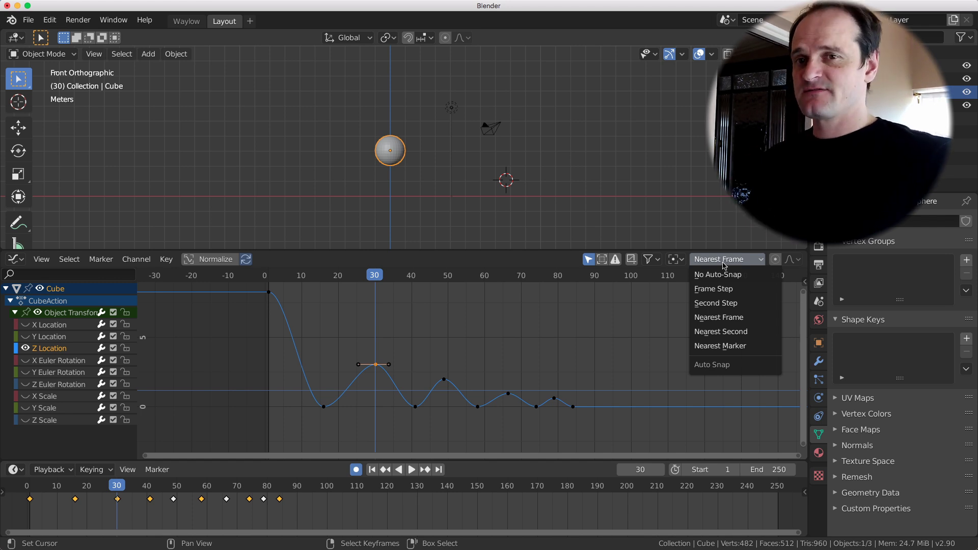
{"action": "left_click", "coordinate": [721, 275]}
{"action": "left_click", "coordinate": [723, 260]}
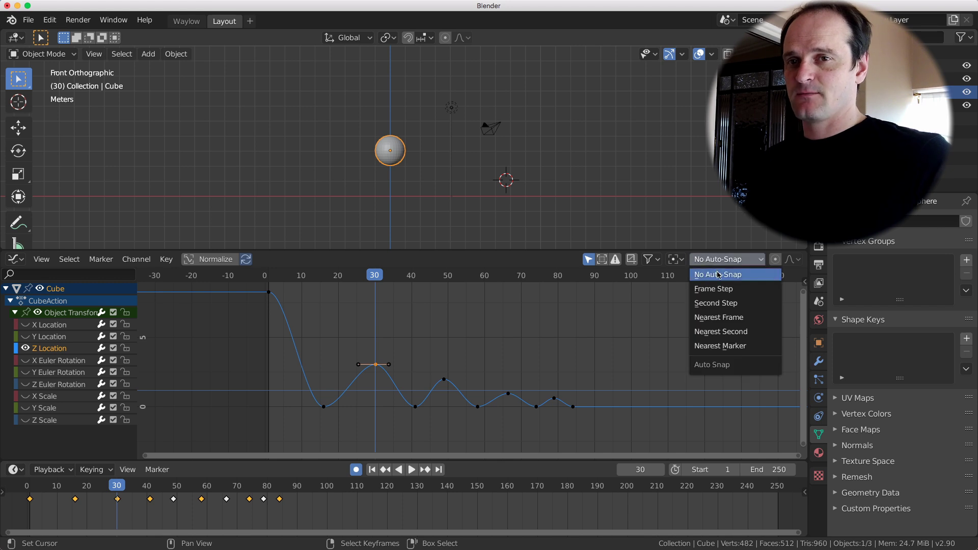
{"action": "left_click", "coordinate": [722, 318]}
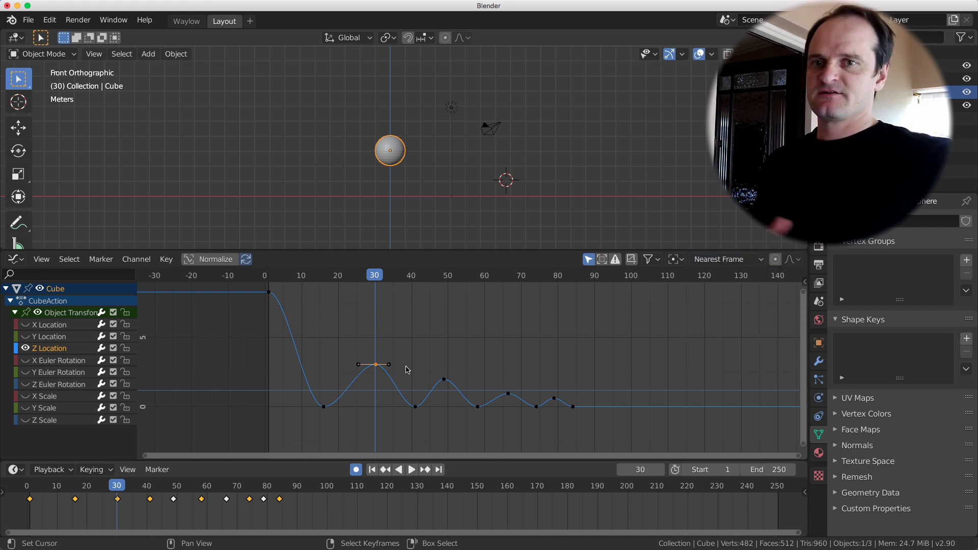
Add the three lower bounce peak keyframes at about frames 49, 66 and 79 to the selection.
{"action": "left_click", "coordinate": [444, 379], "text": "shift"}
{"action": "left_click", "coordinate": [509, 394], "text": "shift"}
{"action": "left_click", "coordinate": [554, 398], "text": "shift"}
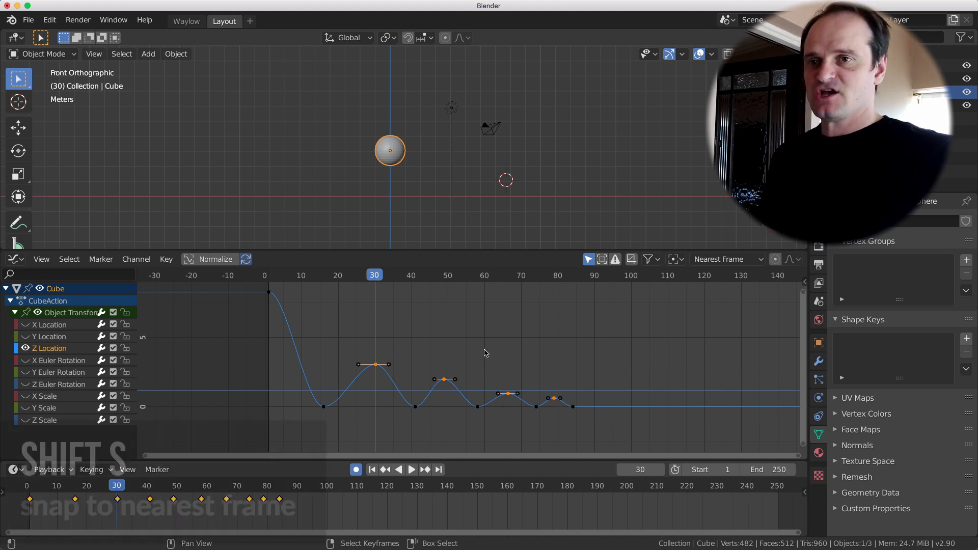
Snap the four selected peak keyframes to the nearest frame, and undo the snap.
{"action": "key", "text": "shift+s"}
{"action": "left_click", "coordinate": [477, 429]}
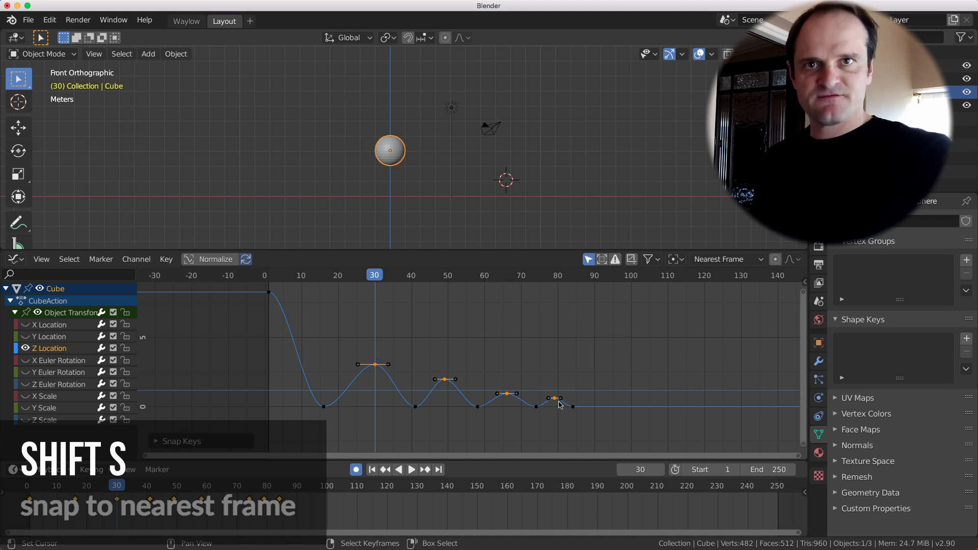
{"action": "key", "text": "ctrl+z"}
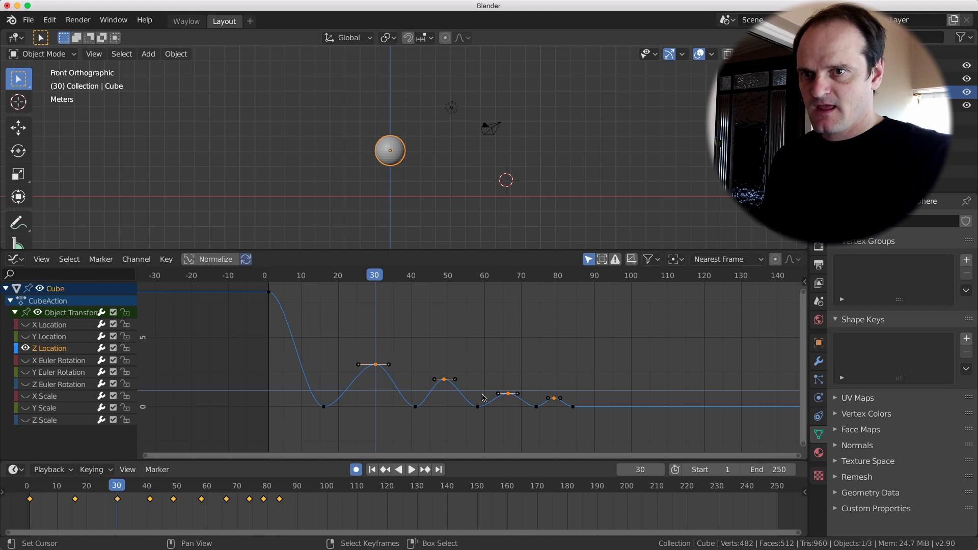
Snap the selected peak keyframes to whole frames by moving them by 0.
{"action": "key", "text": "g"}
{"action": "key", "text": "0"}
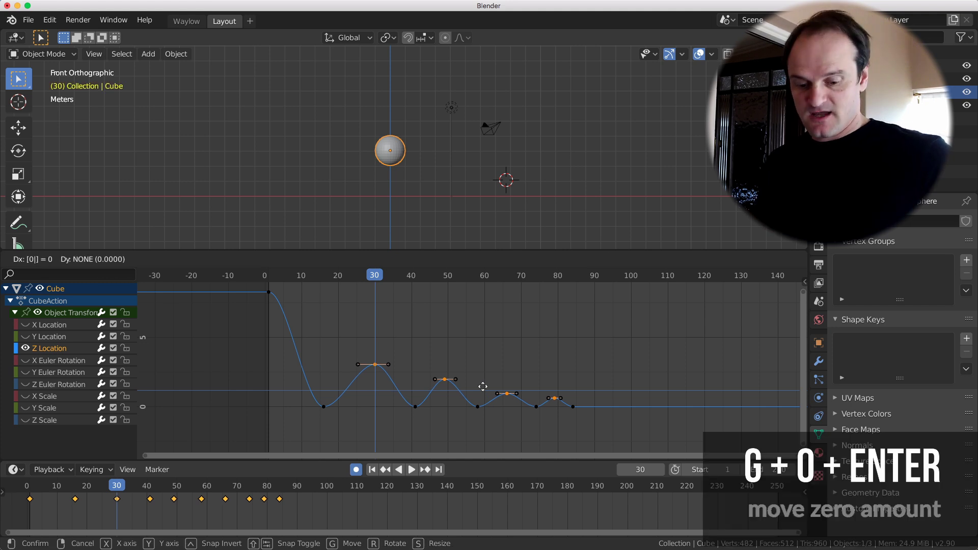
{"action": "key", "text": "Return"}
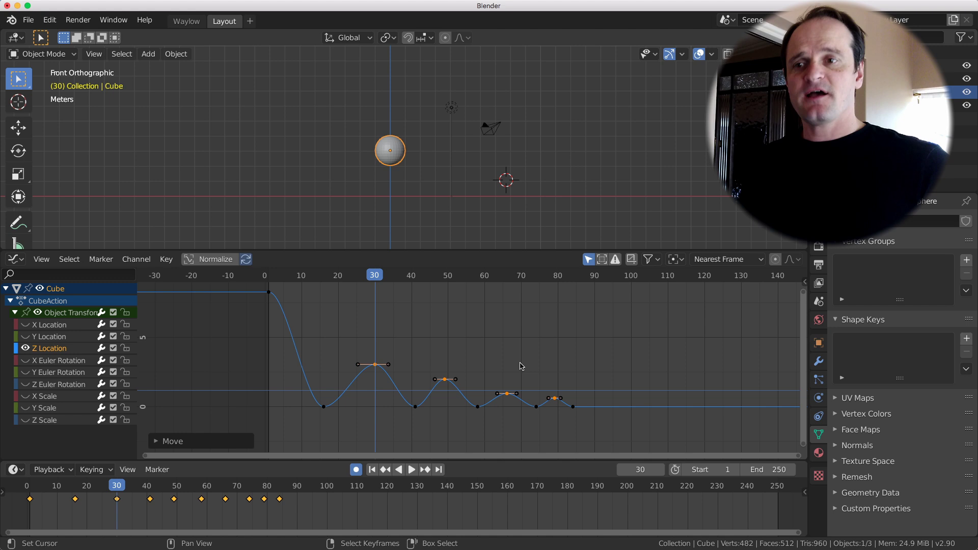
Insert three extra Z Location keyframes above the bounce curve at about frames 37, 53 and 66.
{"action": "right_click", "coordinate": [399, 361], "text": "ctrl"}
{"action": "right_click", "coordinate": [458, 354], "text": "ctrl"}
{"action": "right_click", "coordinate": [506, 352], "text": "ctrl"}
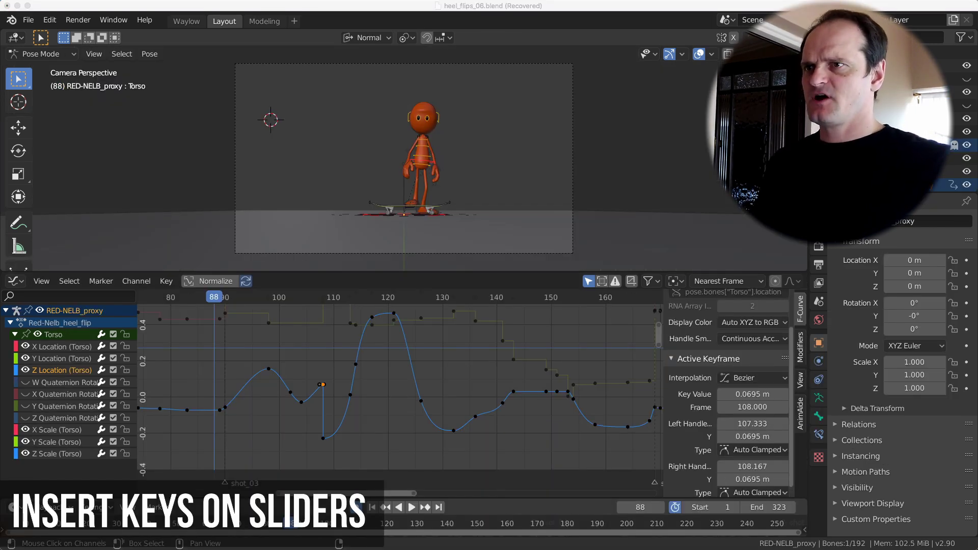
Show value sliders for the Torso channels and widen the channel list until the full channel names fit.
{"action": "left_click", "coordinate": [42, 281]}
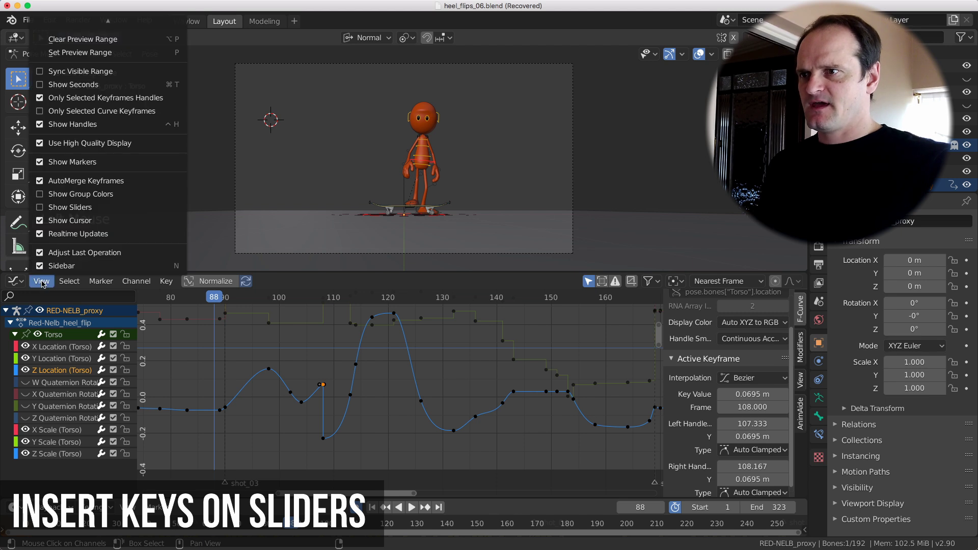
{"action": "left_click", "coordinate": [70, 207]}
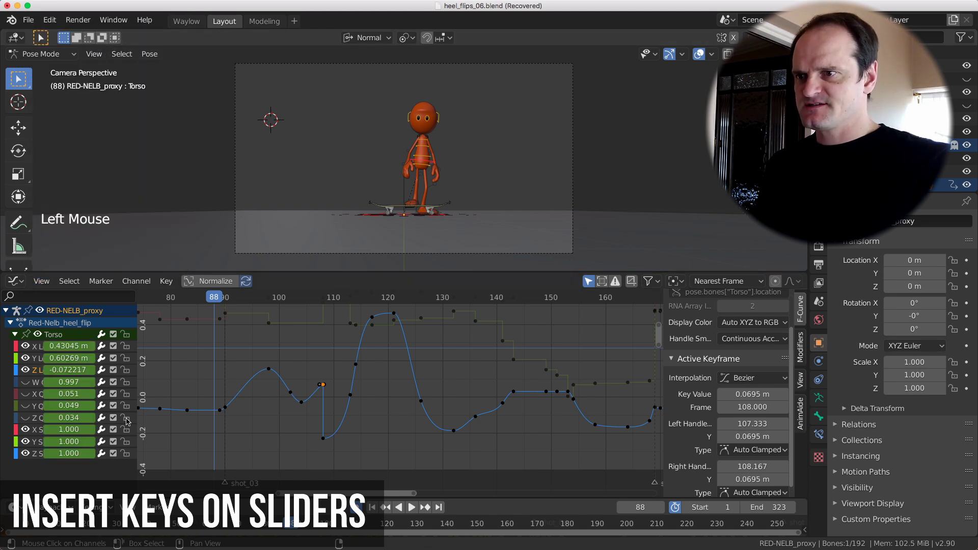
{"action": "left_click_drag", "start_coordinate": [139, 410], "coordinate": [224, 410]}
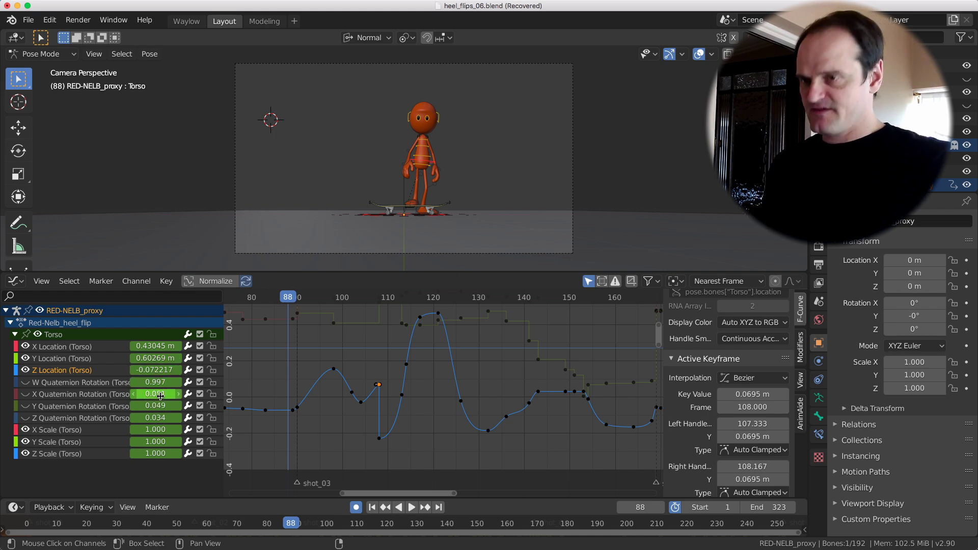
Key the Torso's quaternion rotation, scale and location sliders at frame 88, and insert keyframes on only the selected channels.
{"action": "key", "text": "i"}
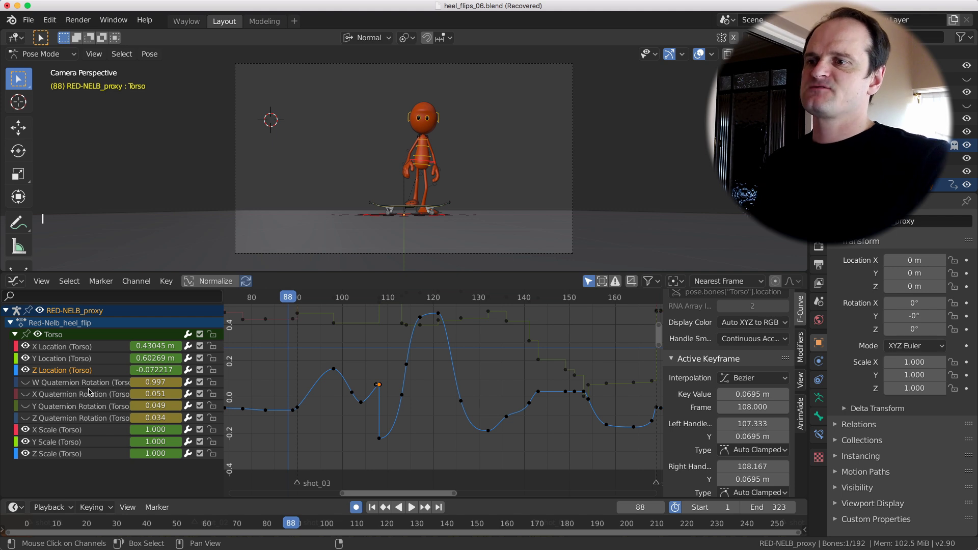
{"action": "key", "text": "i"}
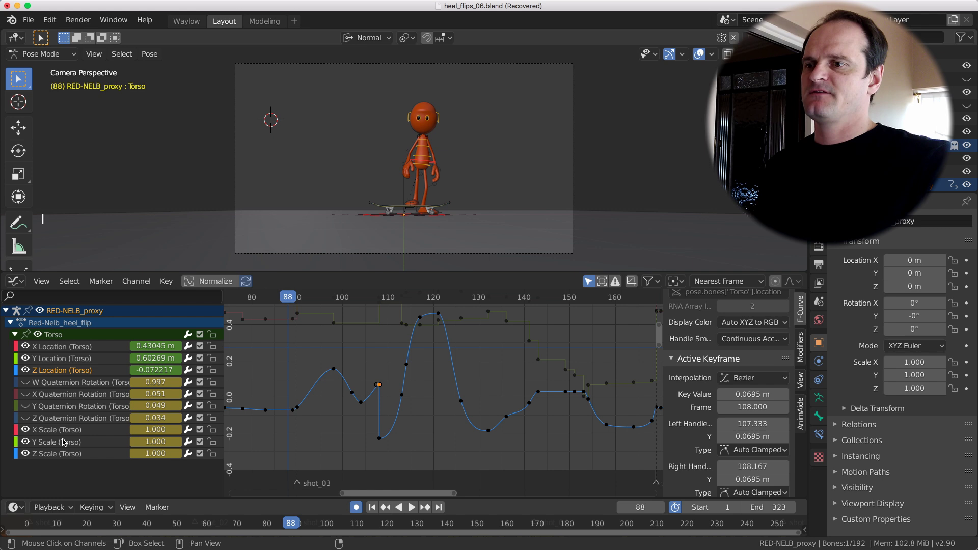
{"action": "key", "text": "i"}
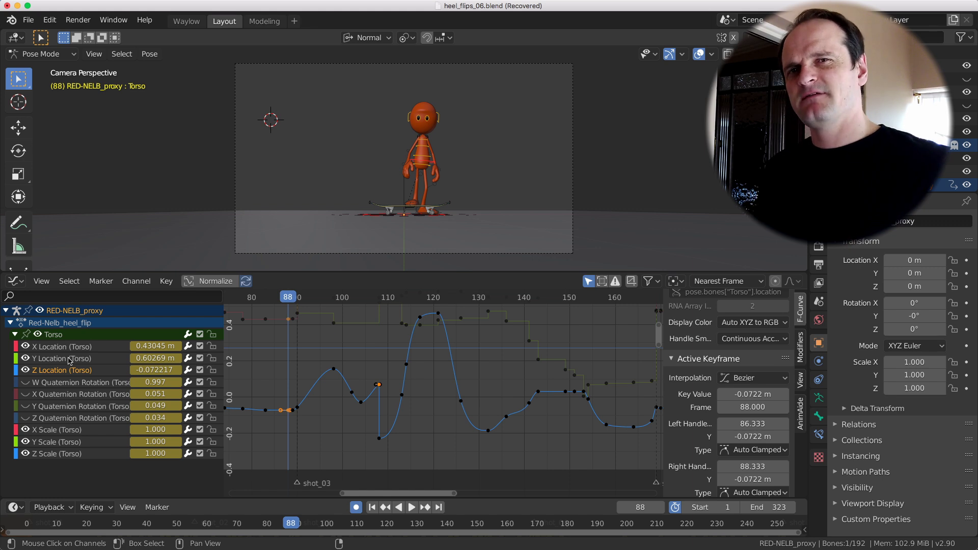
{"action": "key", "text": "i"}
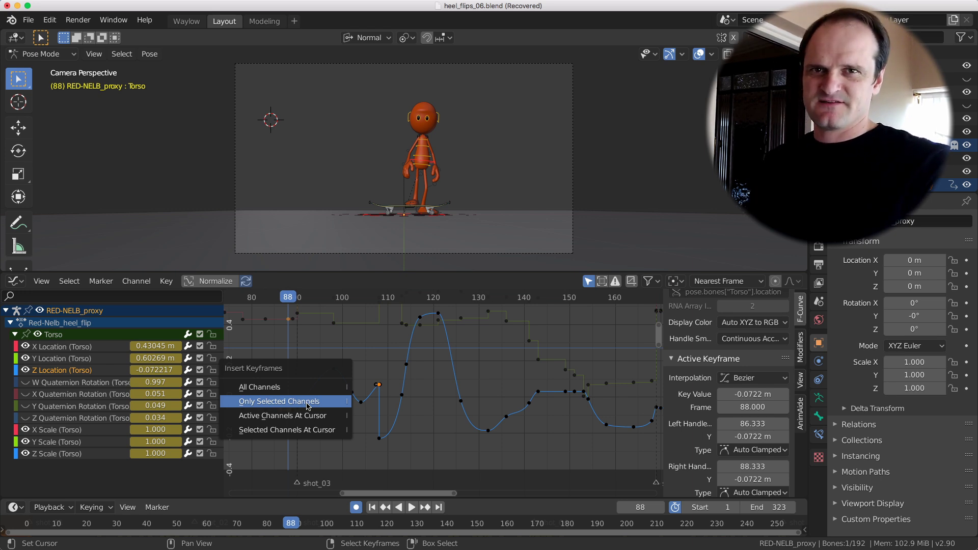
{"action": "left_click", "coordinate": [307, 402]}
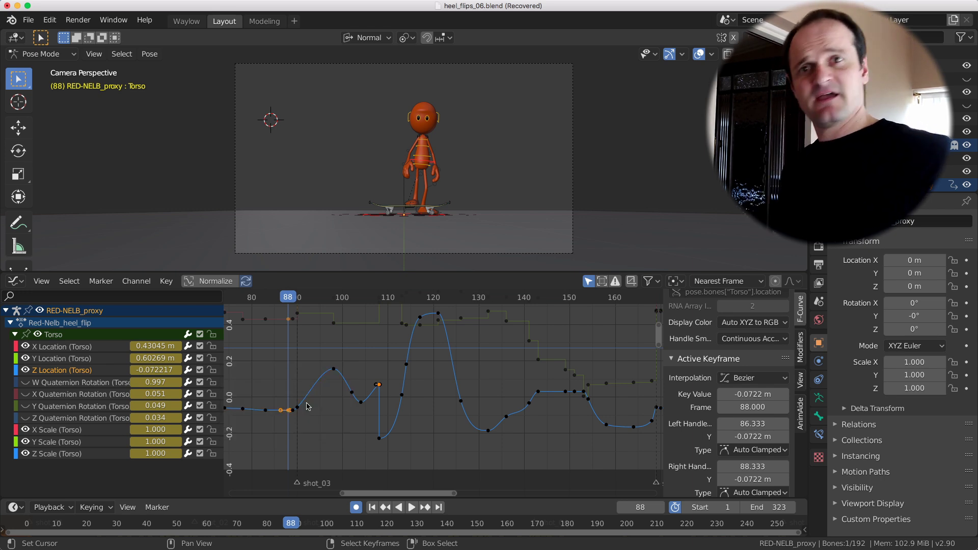
Set the current frame to 104, and hide every curve except that of the selected Z Location keyframe at frame 98.
{"action": "left_click", "coordinate": [360, 387]}
{"action": "right_click", "coordinate": [333, 368]}
{"action": "right_click", "coordinate": [334, 369]}
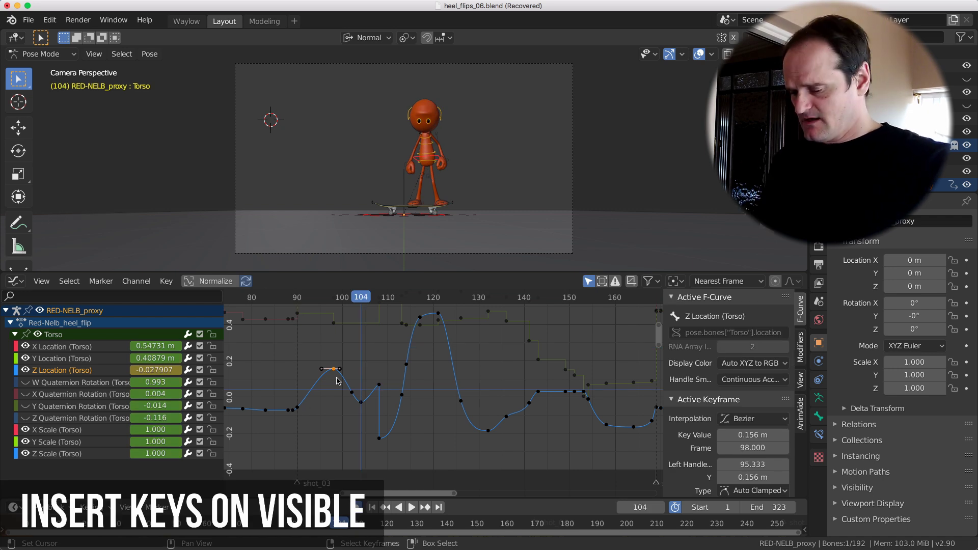
{"action": "key", "text": "shift"}
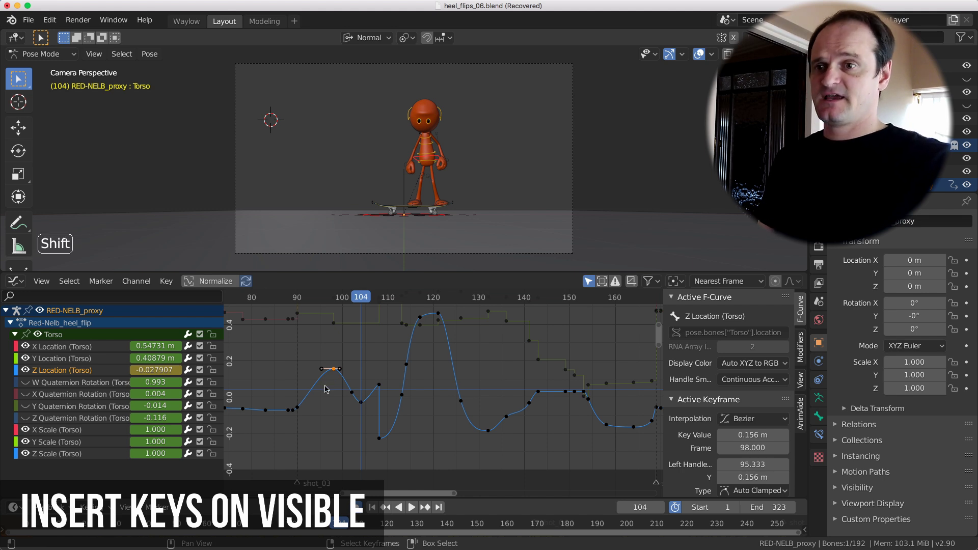
{"action": "key", "text": "shift+h"}
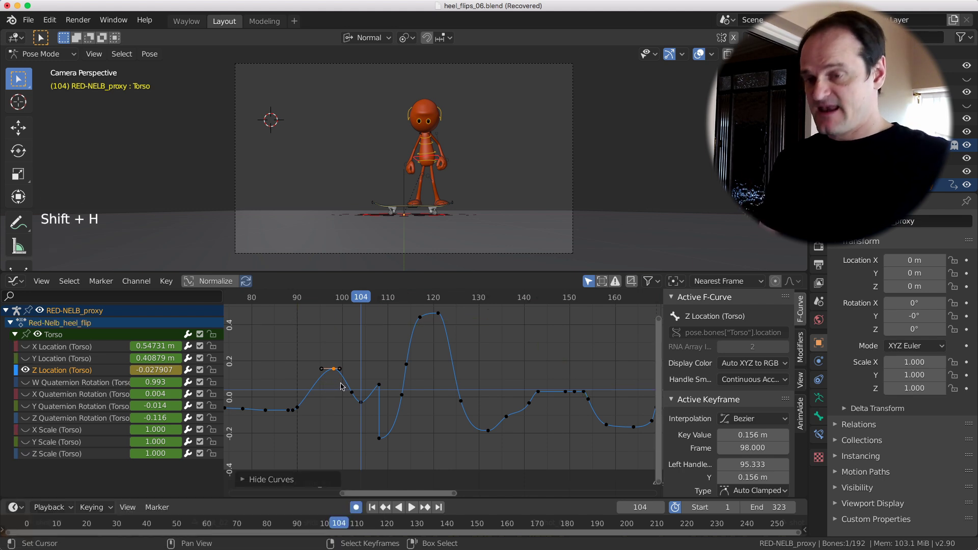
Insert keyframes at frame 104 with the All Channels option on the visible Z Location curve, and repeat the insertion.
{"action": "key", "text": "i"}
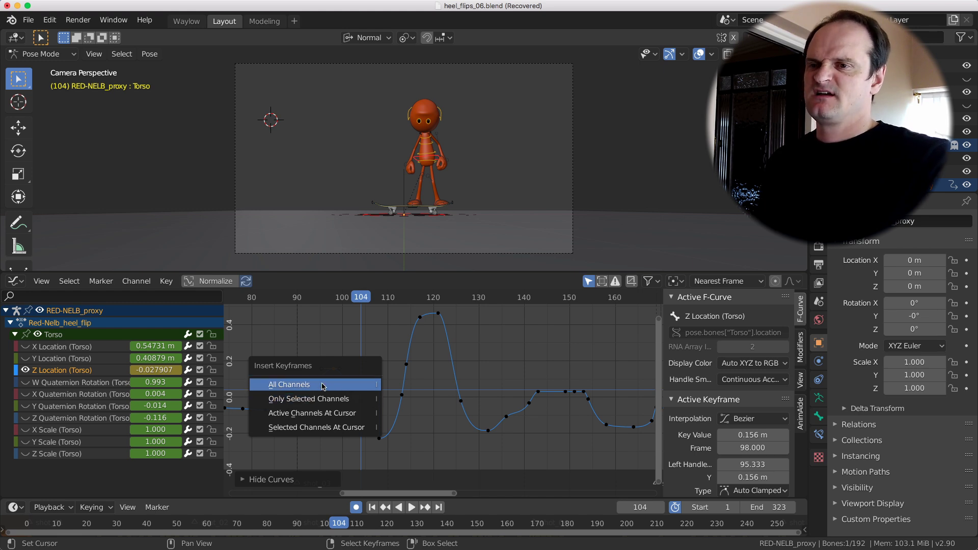
{"action": "left_click", "coordinate": [320, 384]}
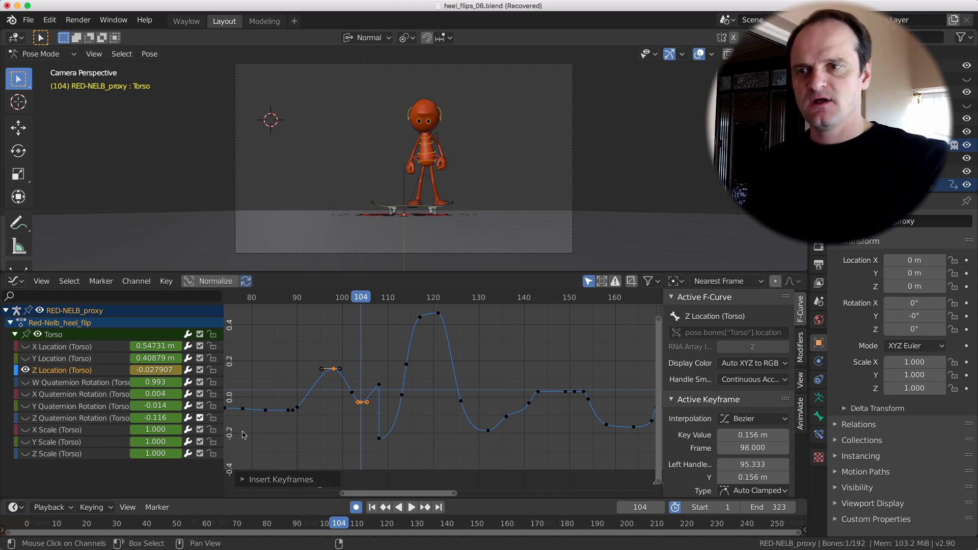
{"action": "key", "text": "i"}
{"action": "key", "text": "i"}
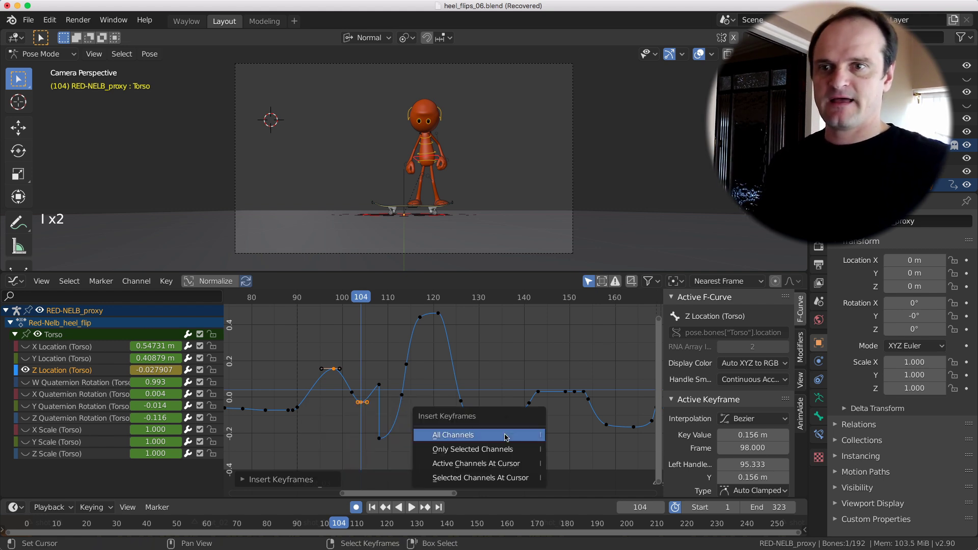
{"action": "key", "text": "i"}
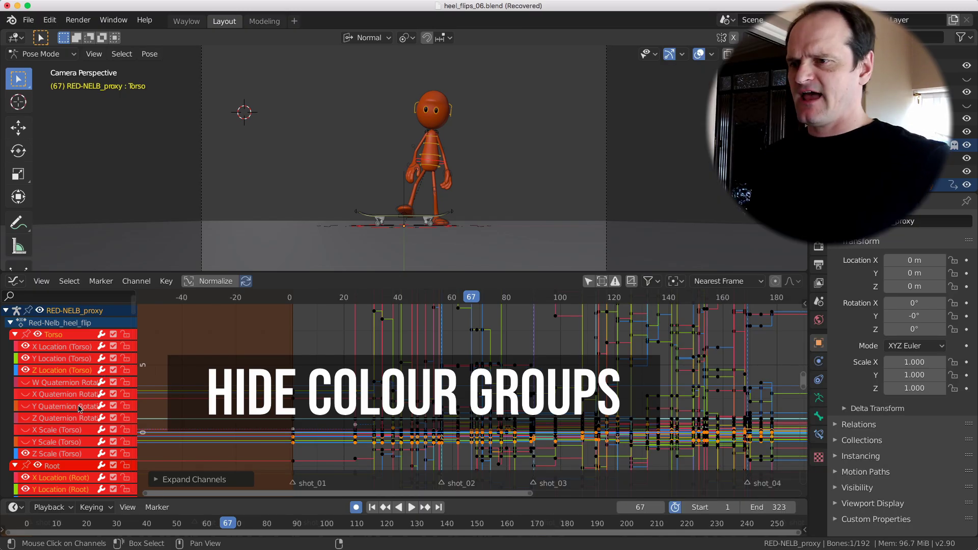
Turn off Show Group Colors for the channel list, and collapse the Torso and Root channel groups.
{"action": "scroll", "coordinate": [79, 407], "scroll_direction": "down", "scroll_amount": 17}
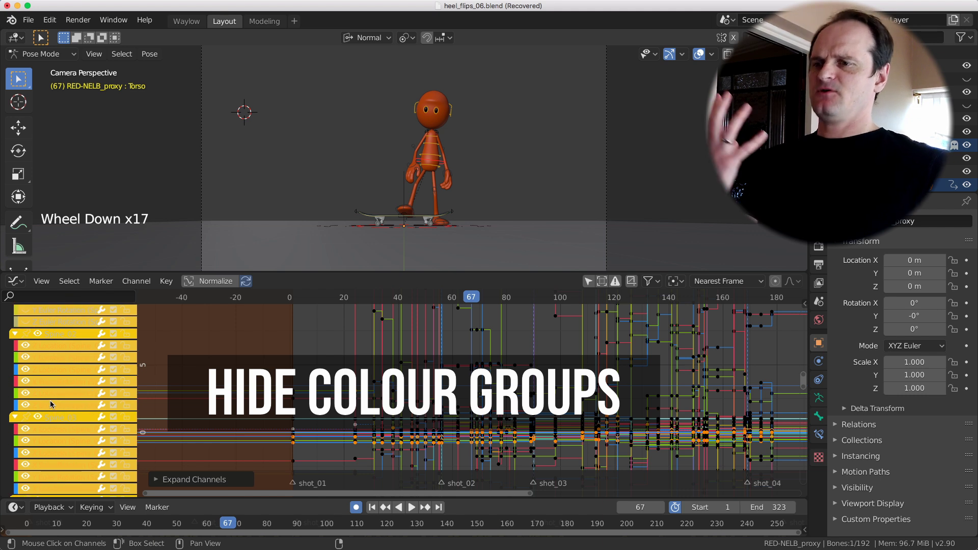
{"action": "scroll", "coordinate": [50, 405], "scroll_direction": "up", "scroll_amount": 20}
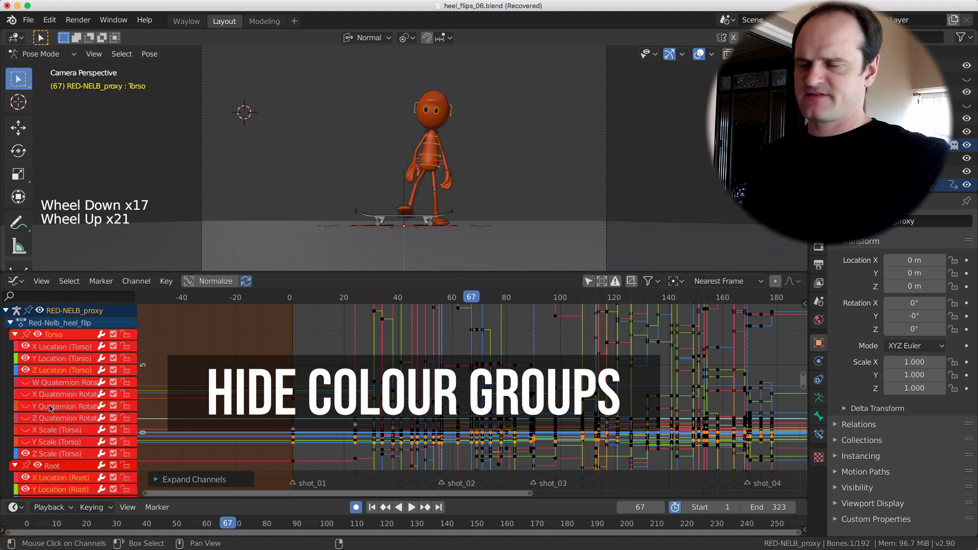
{"action": "scroll", "coordinate": [50, 408], "scroll_direction": "up", "scroll_amount": 6}
{"action": "left_click", "coordinate": [41, 281]}
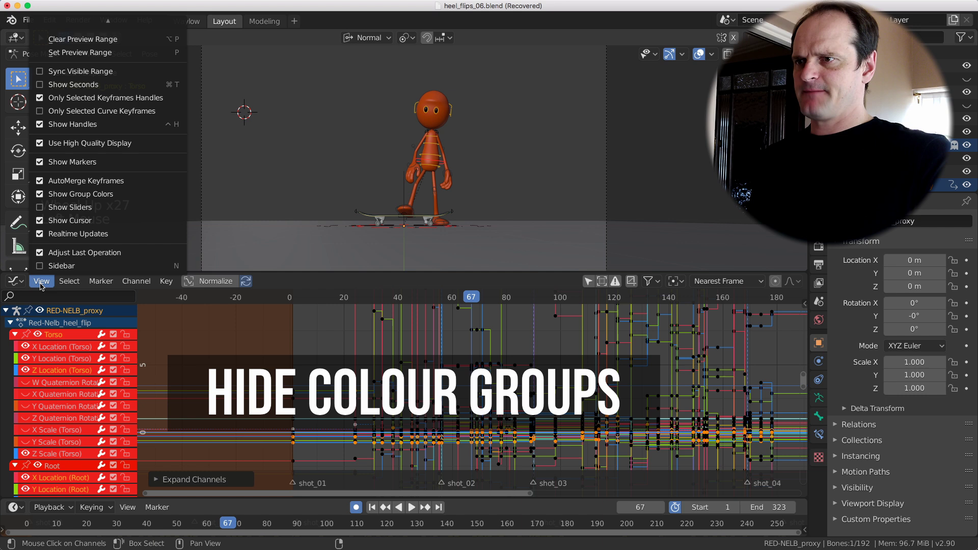
{"action": "left_click", "coordinate": [37, 194]}
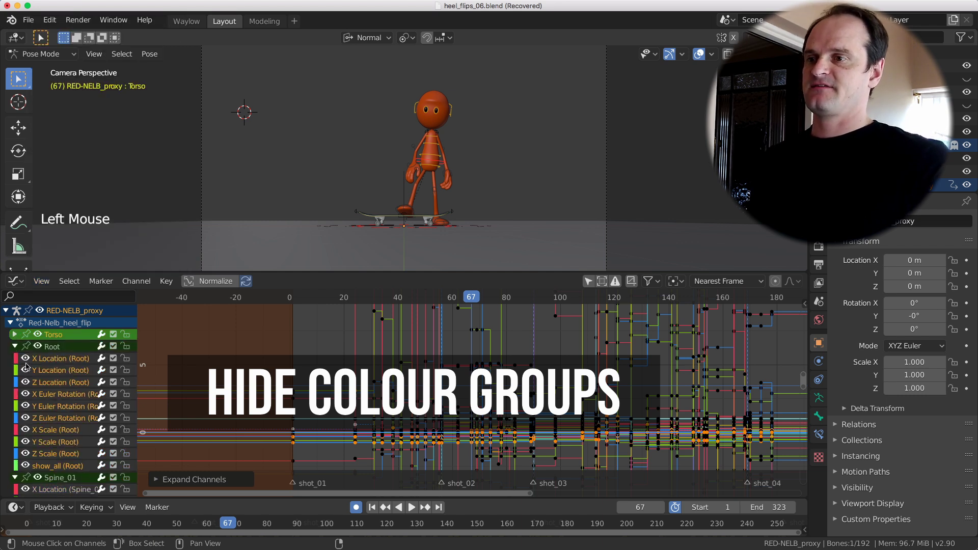
{"action": "left_click", "coordinate": [17, 346]}
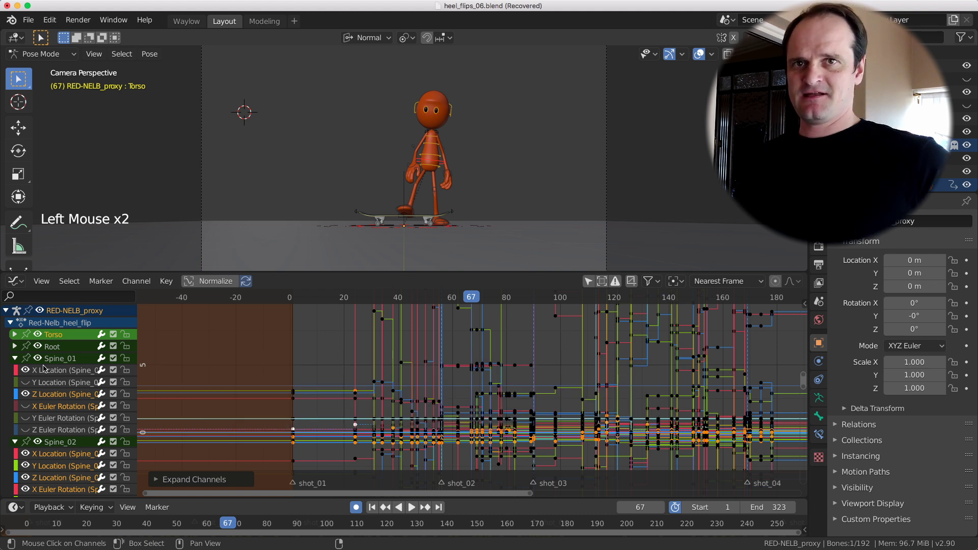
Turn Show Group Colors back on and look through the channel list.
{"action": "left_click", "coordinate": [41, 281]}
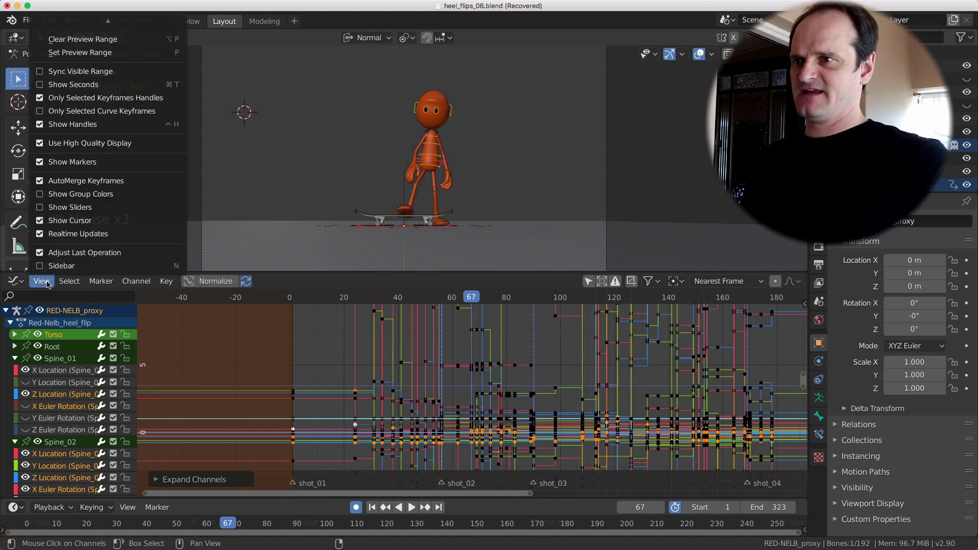
{"action": "left_click", "coordinate": [36, 195]}
{"action": "scroll", "coordinate": [78, 444], "scroll_direction": "down", "scroll_amount": 6}
{"action": "scroll", "coordinate": [78, 444], "scroll_direction": "up", "scroll_amount": 6}
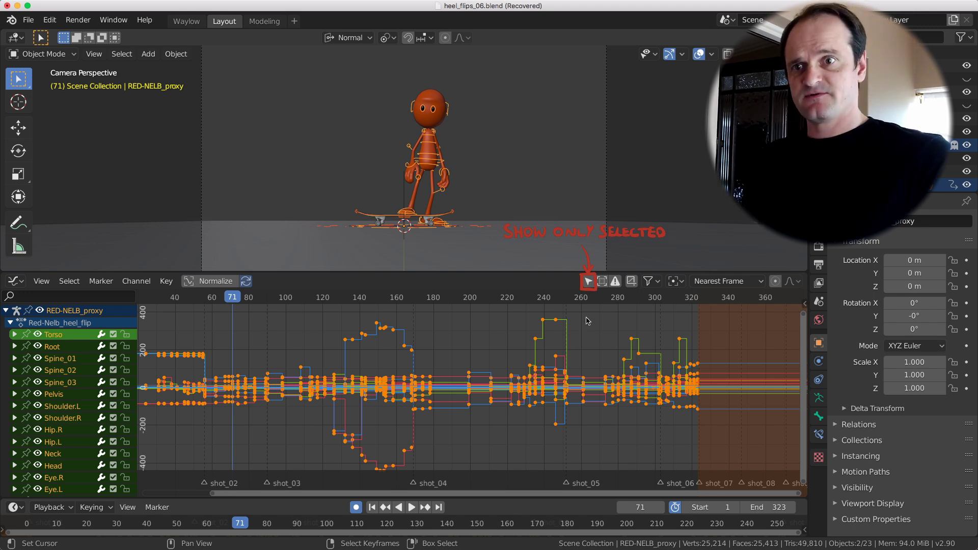
Switch the character rig from Object Mode to Pose Mode.
{"action": "key", "text": "ctrl+Tab"}
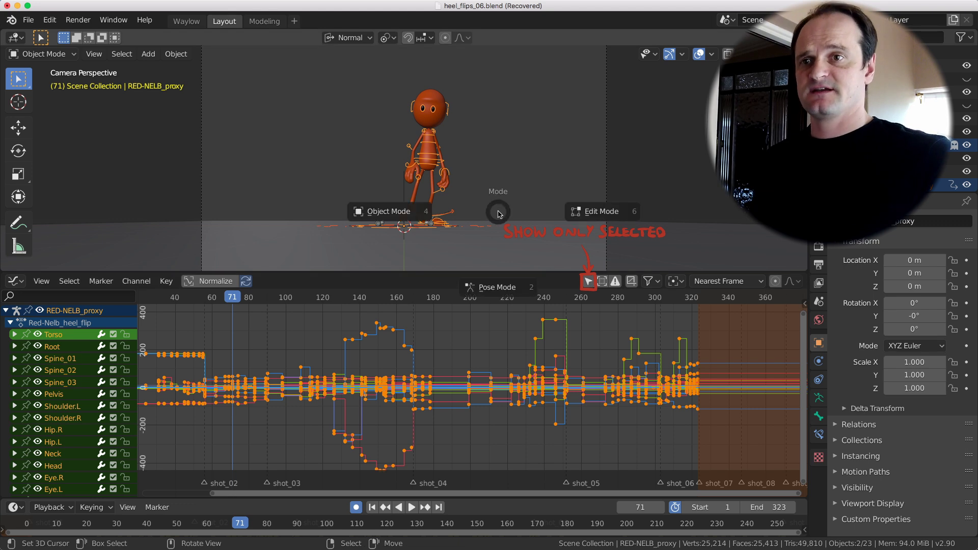
{"action": "left_click", "coordinate": [498, 266]}
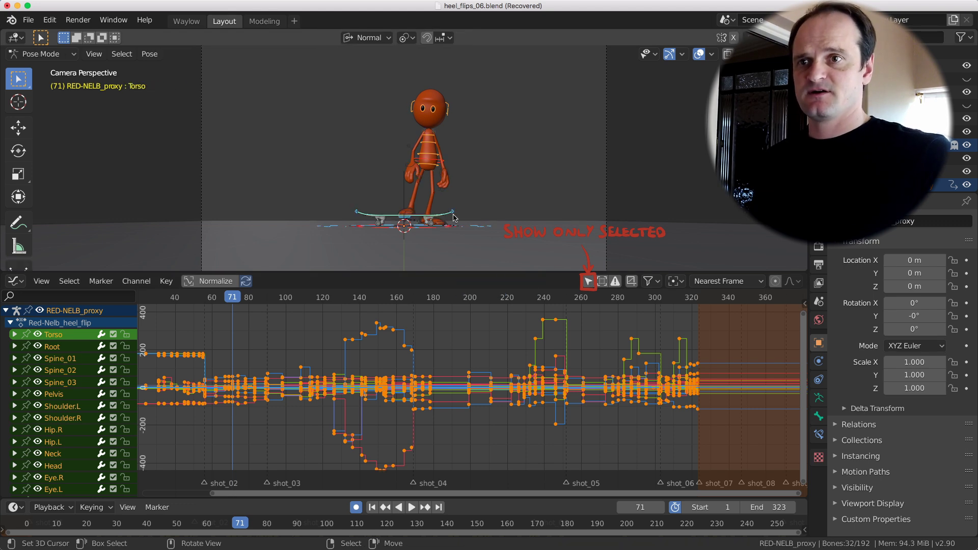
Select the Torso control and try the Only Show Selected, Show Hidden and Only Show Errors channel filters.
{"action": "left_click", "coordinate": [442, 163]}
{"action": "left_click", "coordinate": [588, 282]}
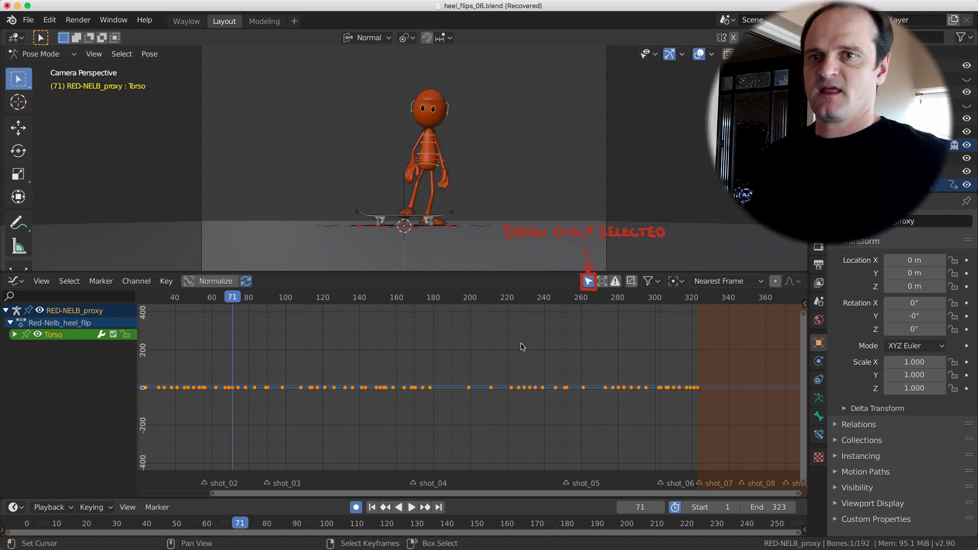
{"action": "left_click", "coordinate": [588, 281]}
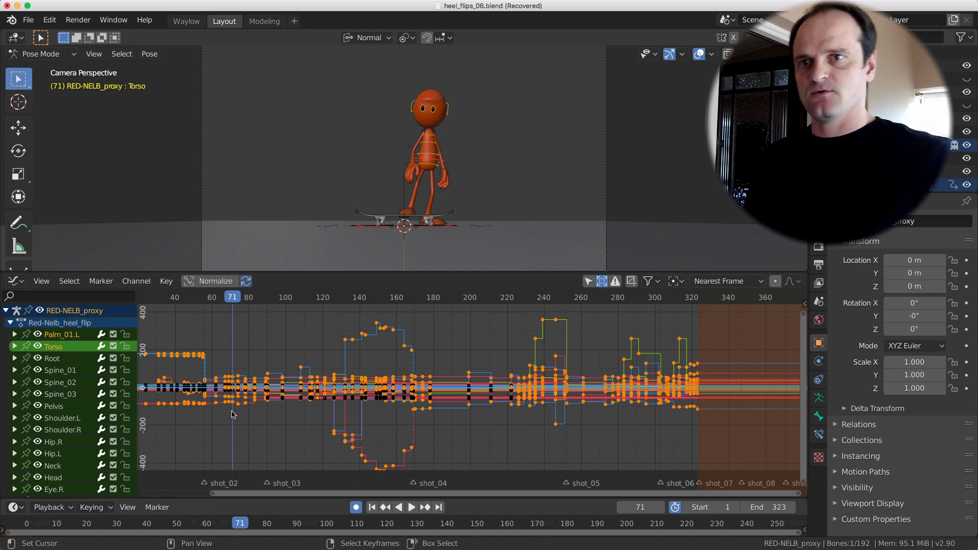
{"action": "left_click", "coordinate": [616, 283]}
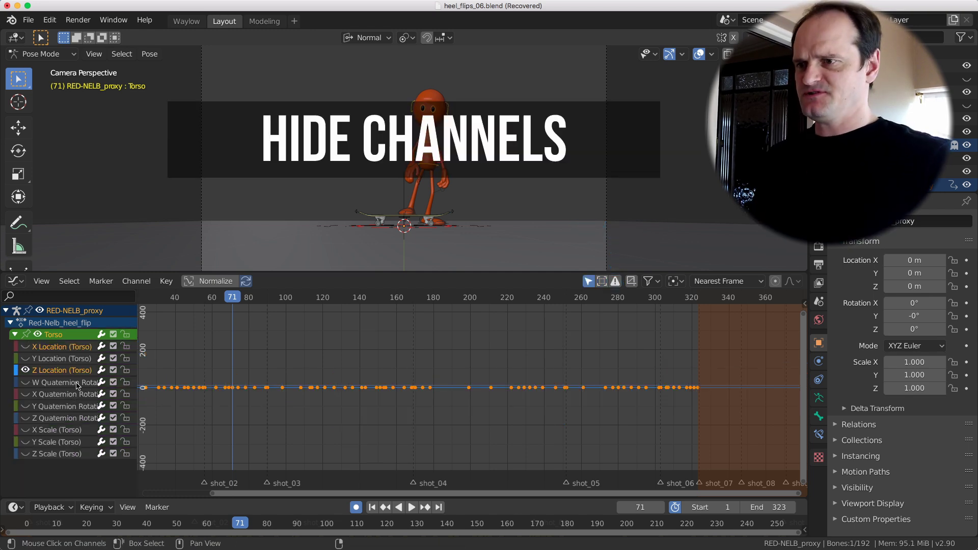
Toggle the visibility of the whole Torso group, and hide and reshow all its individual channels in one sweep each.
{"action": "left_click", "coordinate": [37, 334]}
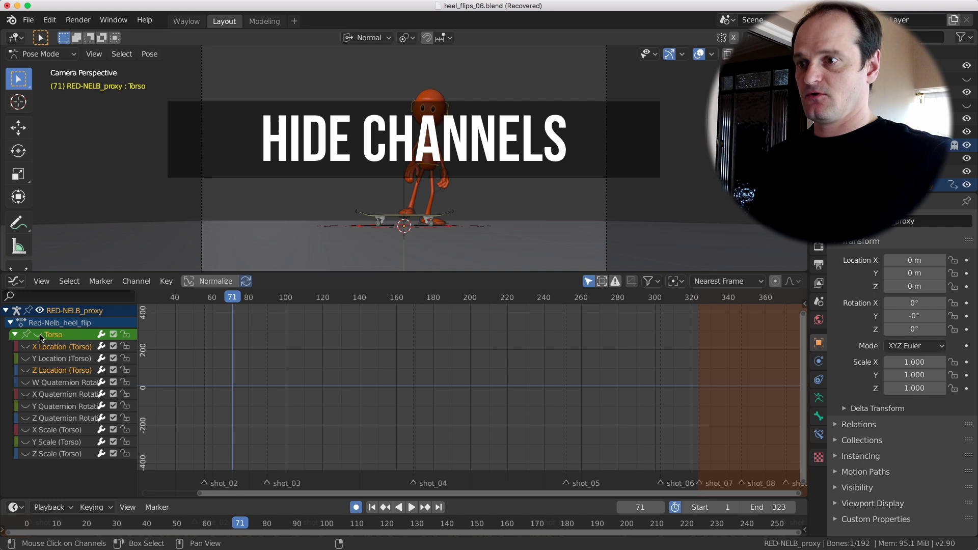
{"action": "left_click", "coordinate": [38, 334]}
{"action": "double_click", "coordinate": [39, 335]}
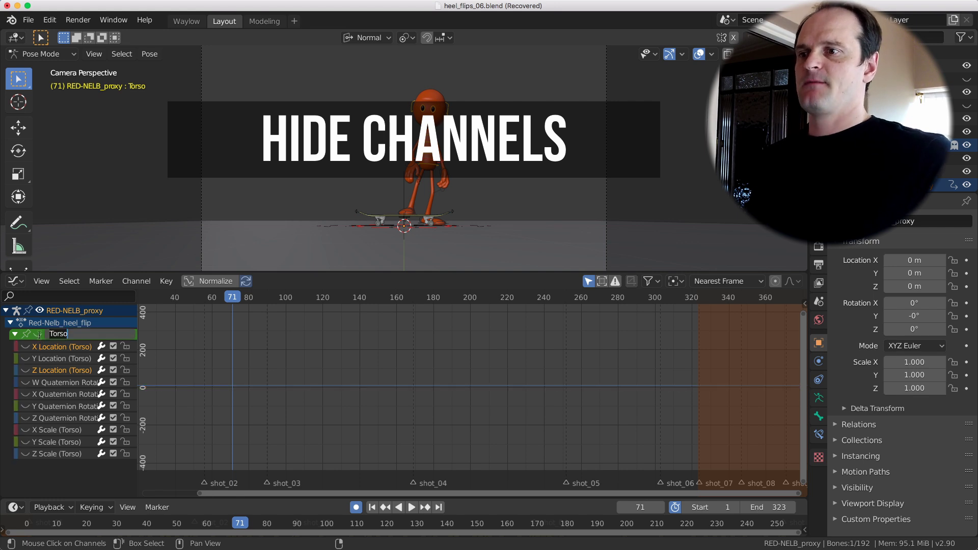
{"action": "left_click", "coordinate": [39, 334]}
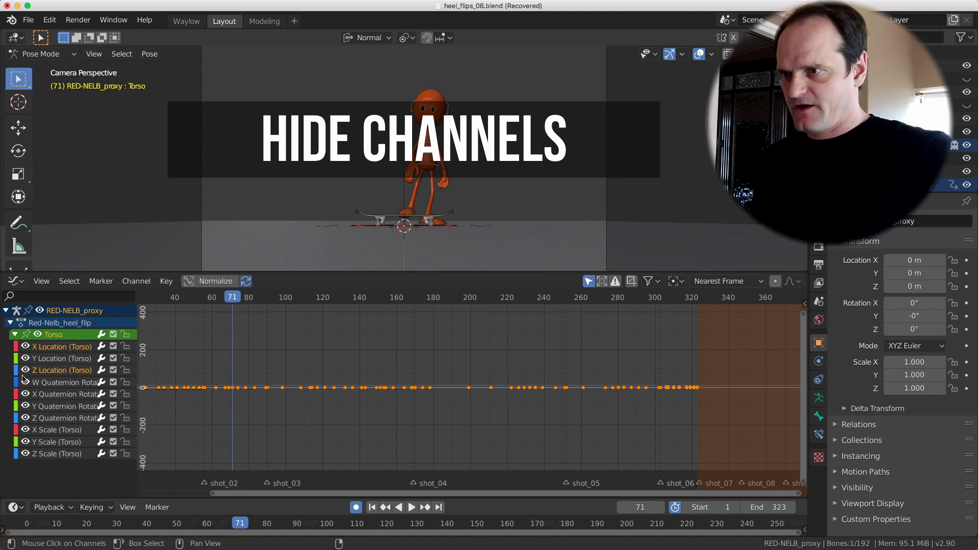
{"action": "left_click_drag", "start_coordinate": [25, 346], "coordinate": [21, 477]}
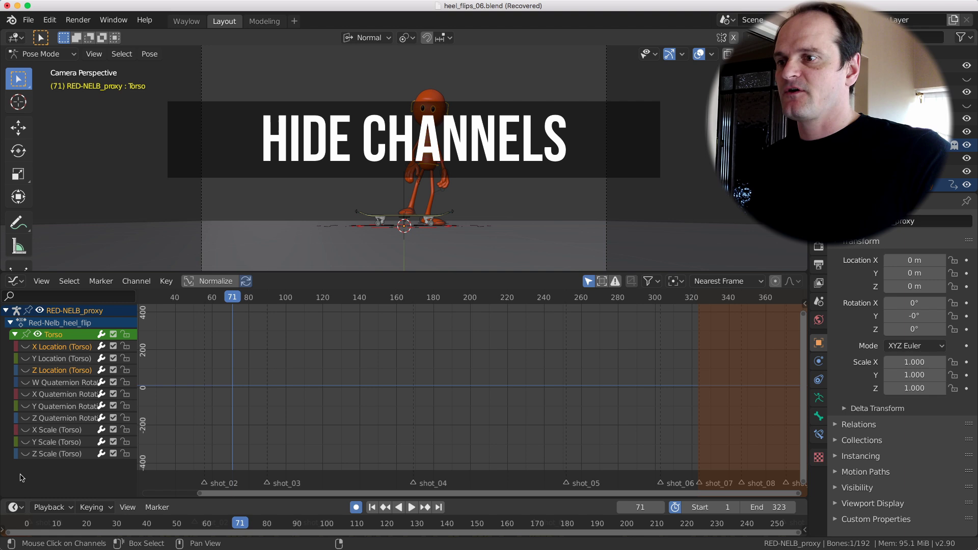
{"action": "left_click_drag", "start_coordinate": [25, 347], "coordinate": [22, 480]}
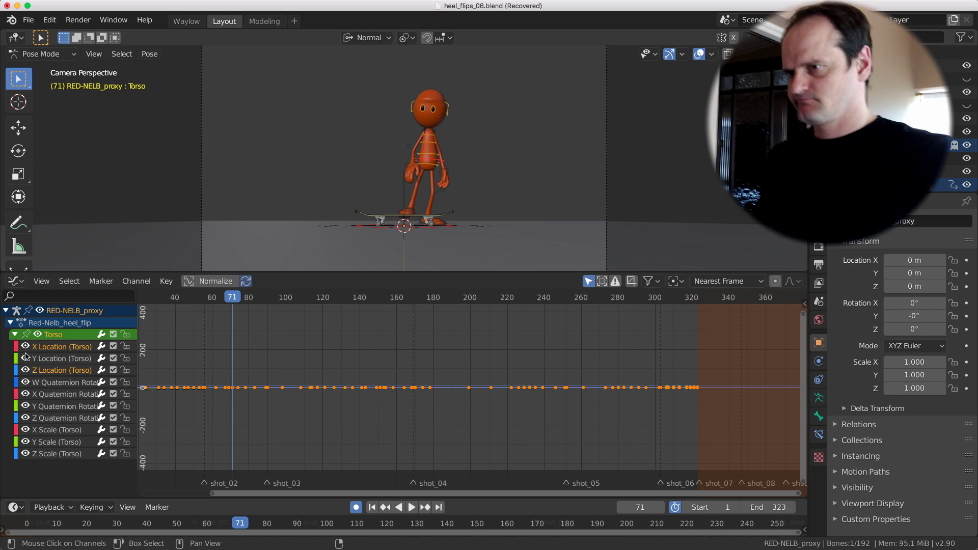
Hide the Z Location curve of the Torso, and hide its four W, X, Y and Z Quaternion Rotation curves together.
{"action": "key", "text": "h"}
{"action": "key", "text": "h"}
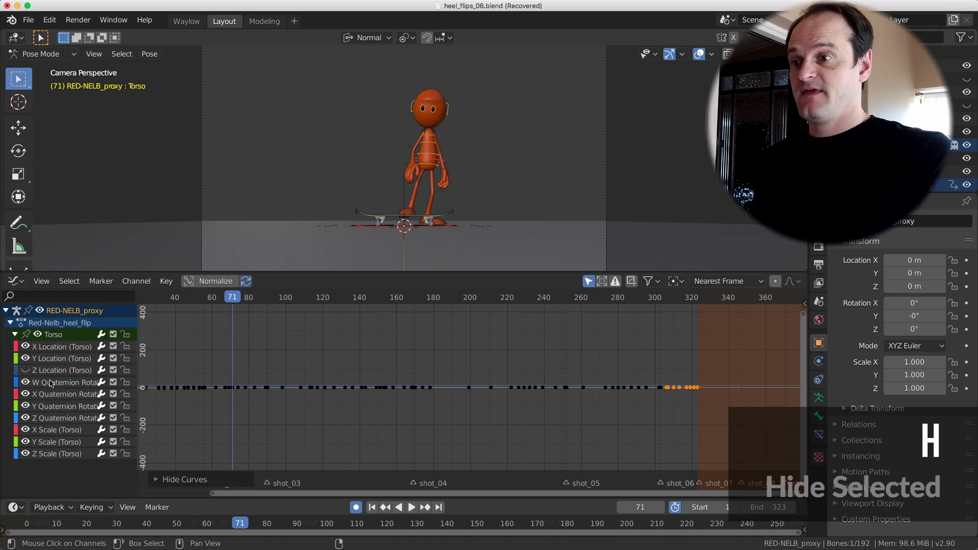
{"action": "left_click_drag", "start_coordinate": [54, 380], "coordinate": [55, 419]}
{"action": "key", "text": "h"}
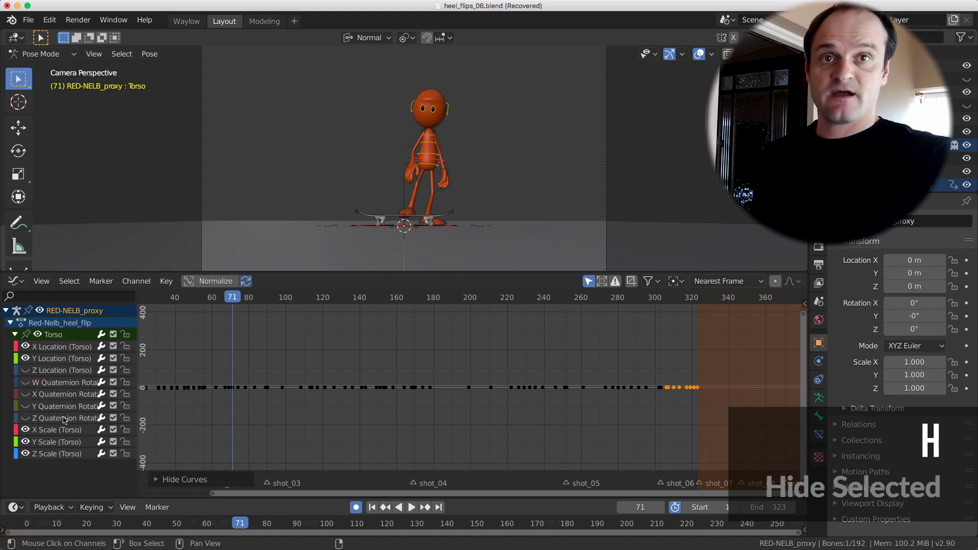
Select keyframes on the X Location, Y Location and X Scale curves in the graph and hide those curves.
{"action": "left_click", "coordinate": [246, 388]}
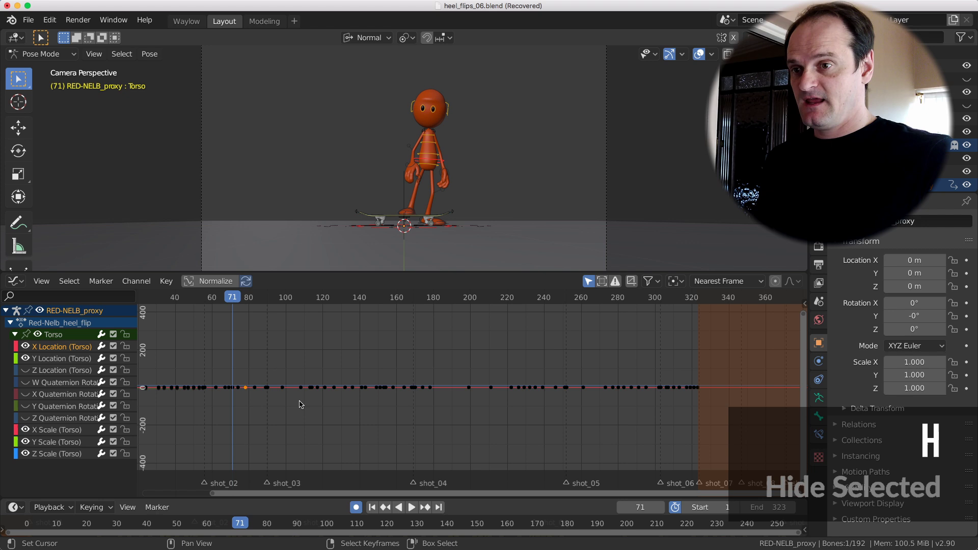
{"action": "key", "text": "Home"}
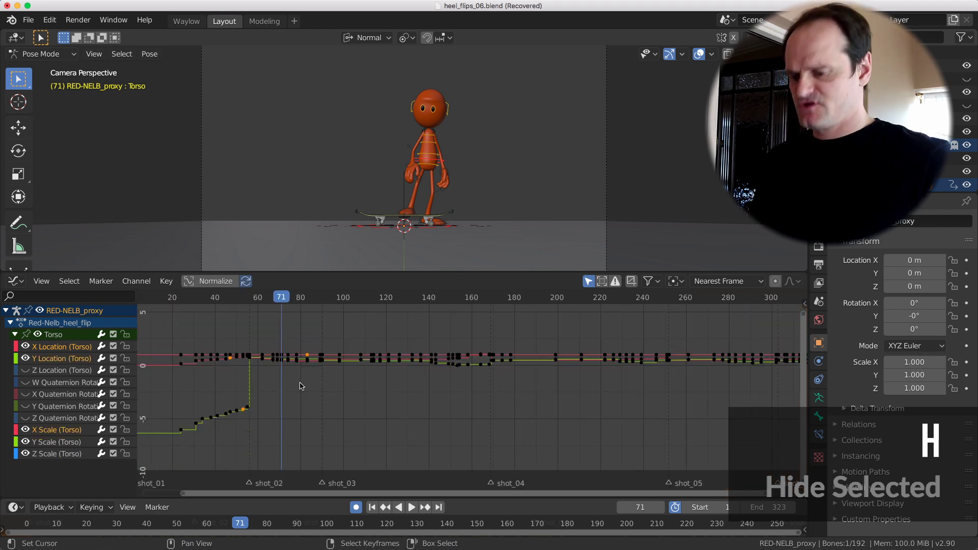
{"action": "key", "text": "h"}
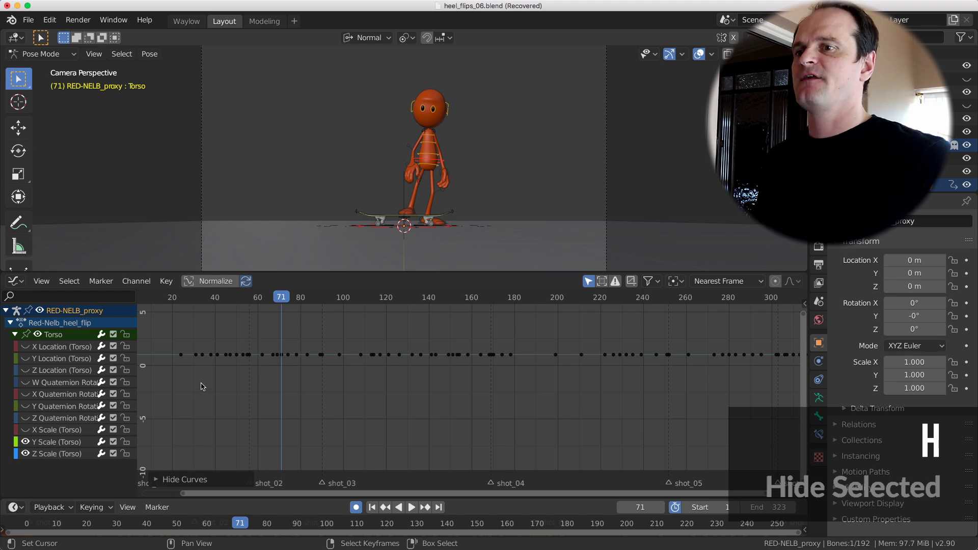
Isolate the curve with the selected keyframe by hiding all unselected curves, and unhide every curve again.
{"action": "key", "text": "shift+h"}
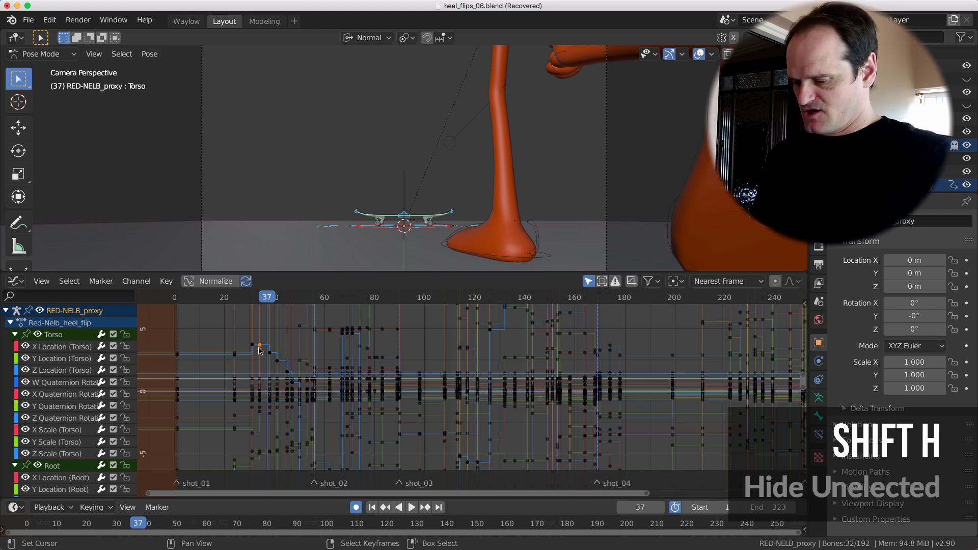
{"action": "key", "text": "shift+h"}
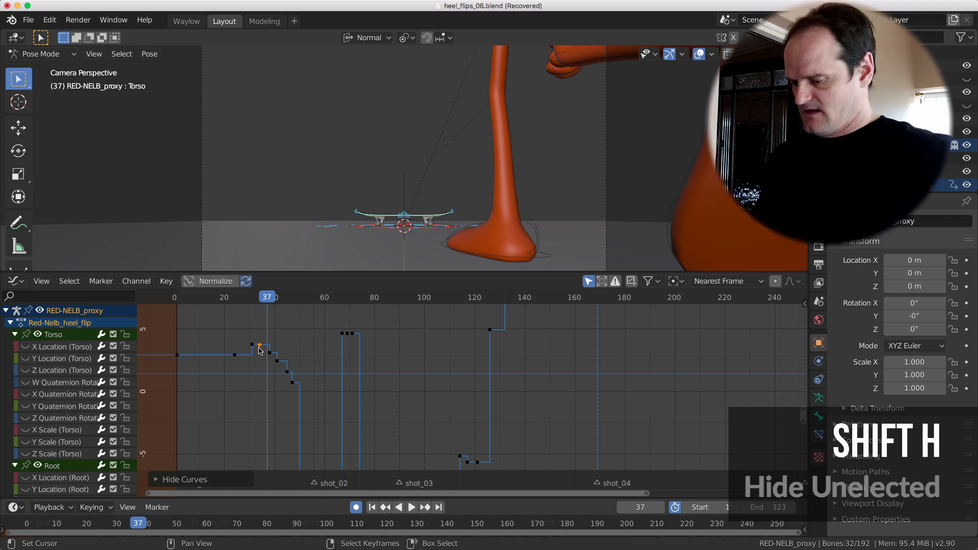
{"action": "key", "text": "alt+h"}
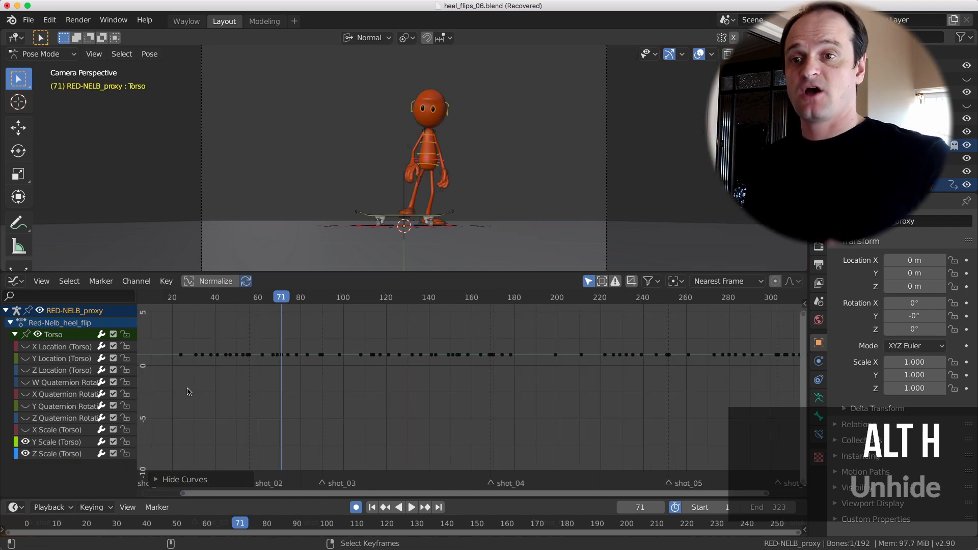
{"action": "key", "text": "alt+h"}
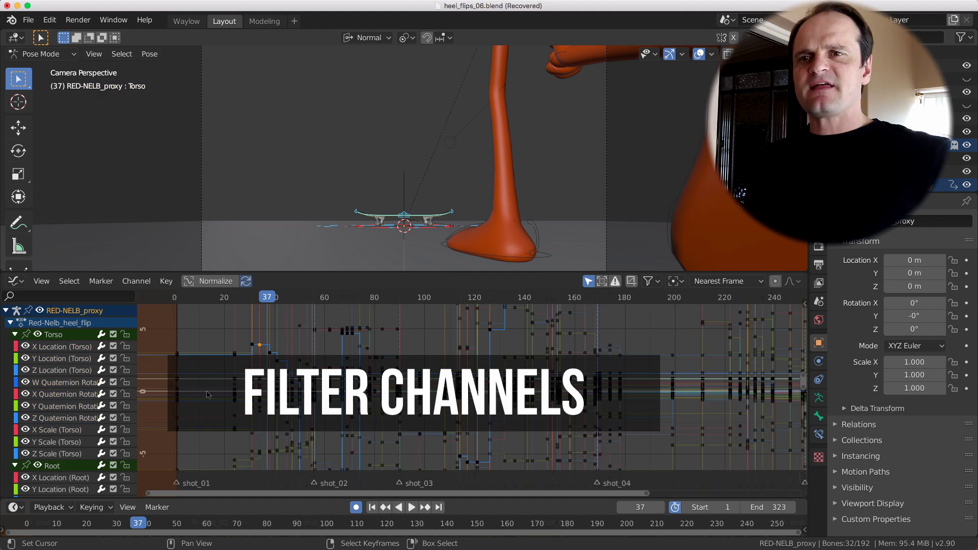
Filter the channel list by "Z loc" to show only the Z Location channels.
{"action": "left_click", "coordinate": [43, 297]}
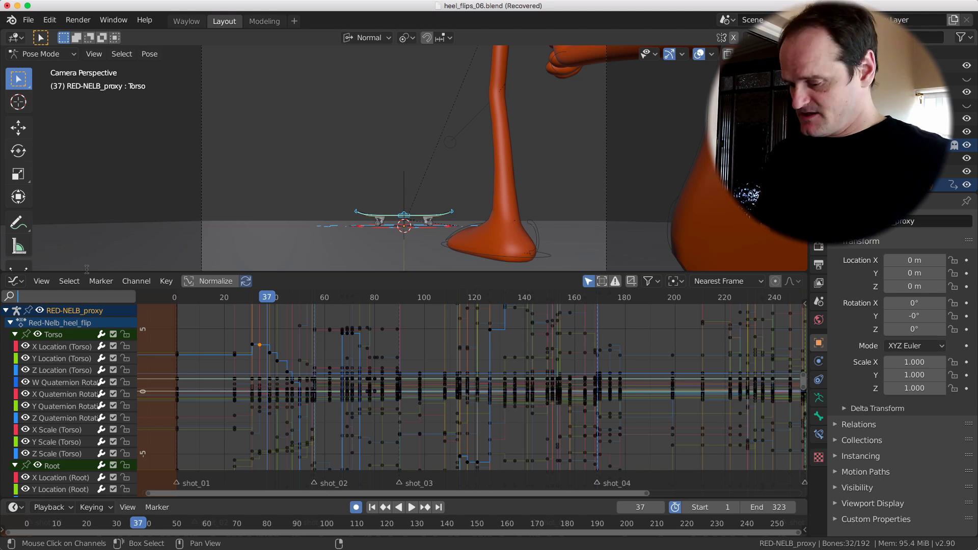
{"action": "type", "text": "Z loc"}
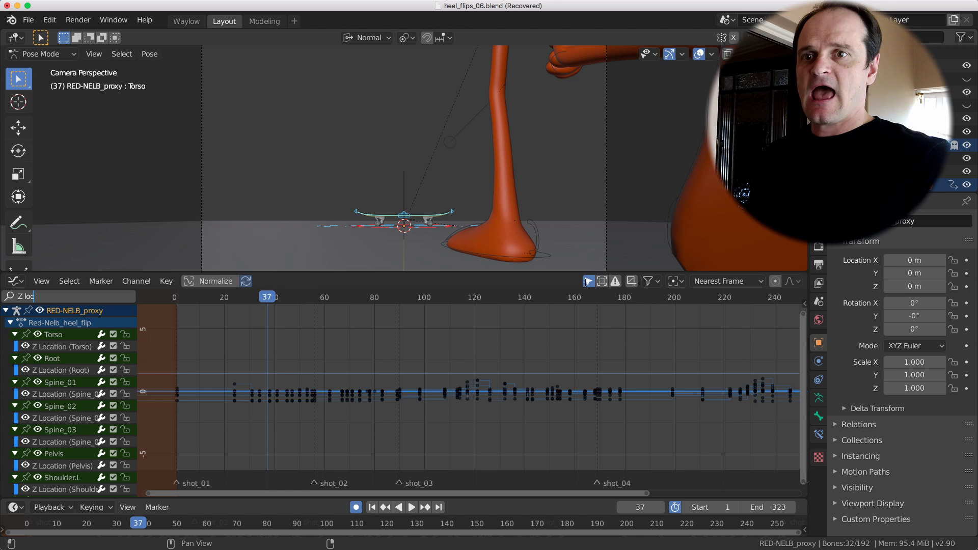
{"action": "key", "text": "Return"}
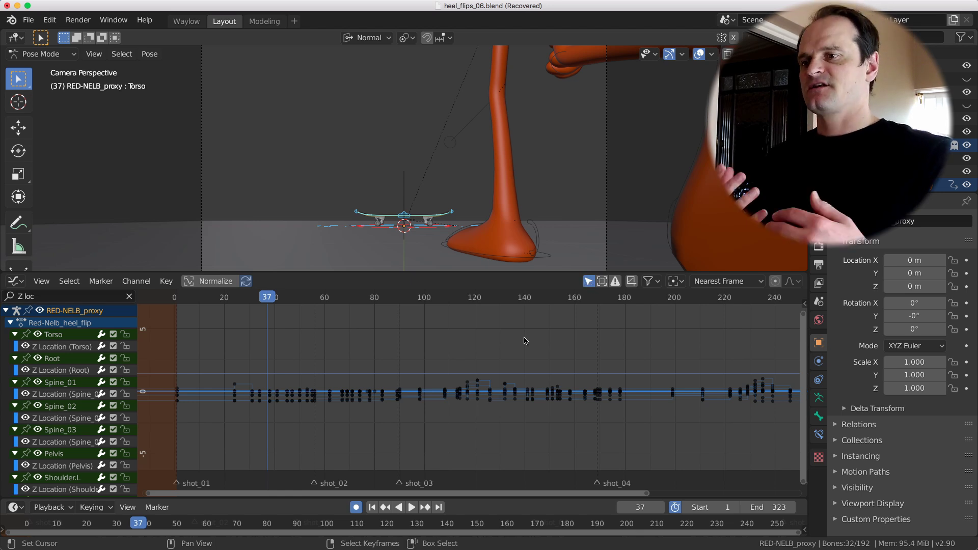
Select all keyframes of the filtered Z Location curves and try moving them upward together.
{"action": "scroll", "coordinate": [77, 422], "scroll_direction": "down", "scroll_amount": 1}
{"action": "scroll", "coordinate": [78, 422], "scroll_direction": "up", "scroll_amount": 1}
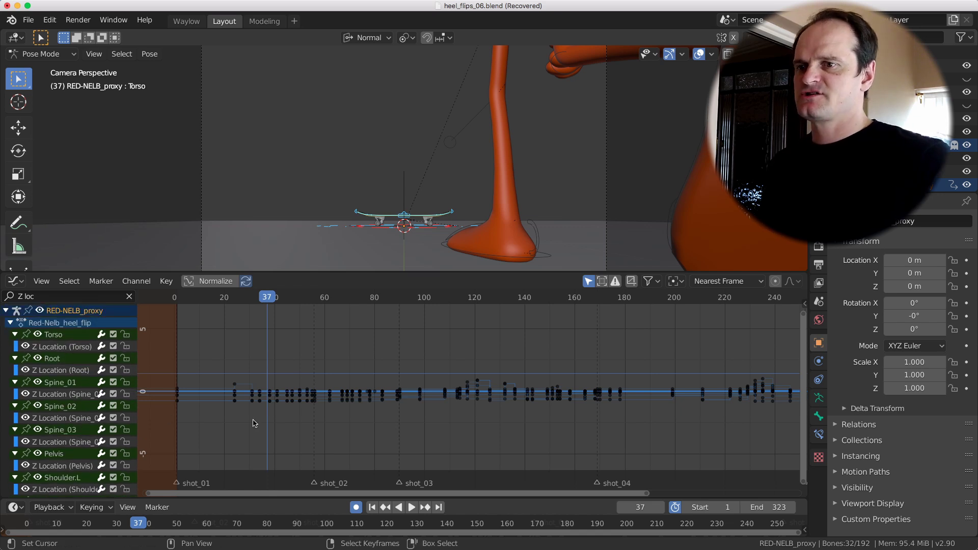
{"action": "key", "text": "a"}
{"action": "scroll", "coordinate": [267, 411], "scroll_direction": "up", "scroll_amount": 1}
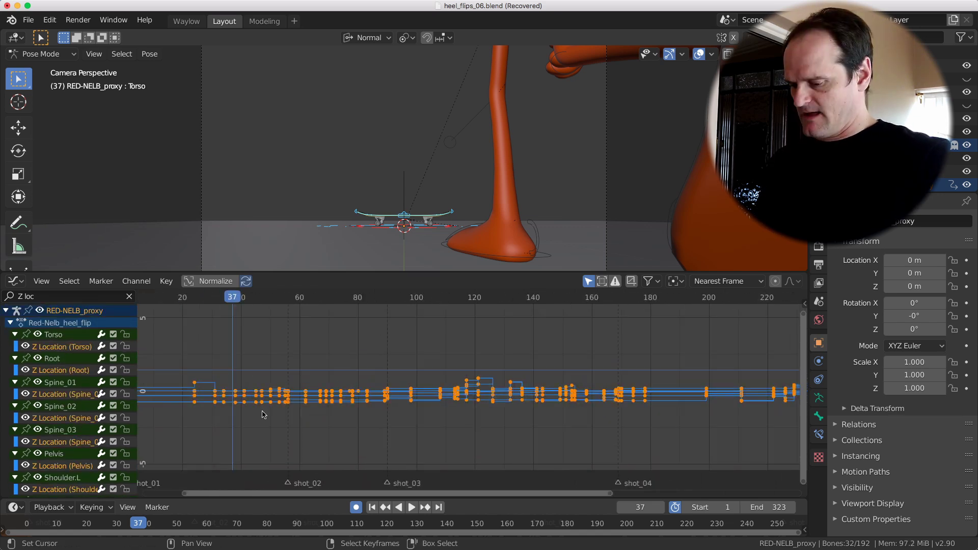
{"action": "key", "text": "g"}
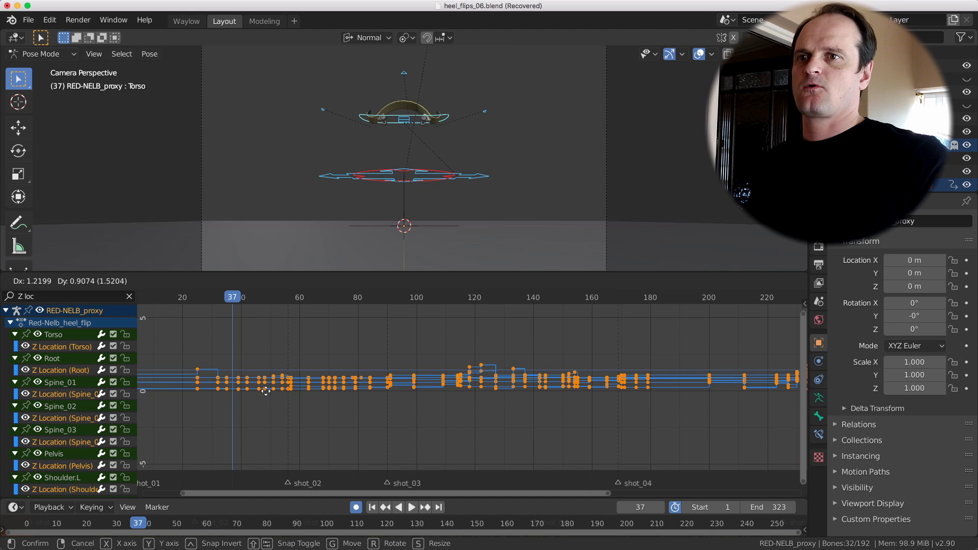
{"action": "right_click", "coordinate": [267, 309]}
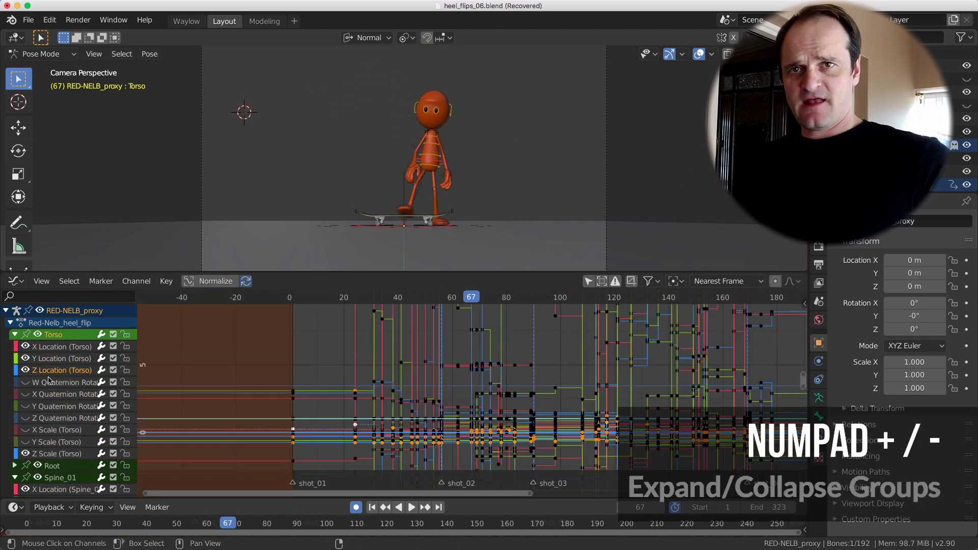
Expand all channel groups and look through the Torso, Root and Spine_01 channels.
{"action": "key", "text": "KP_Add"}
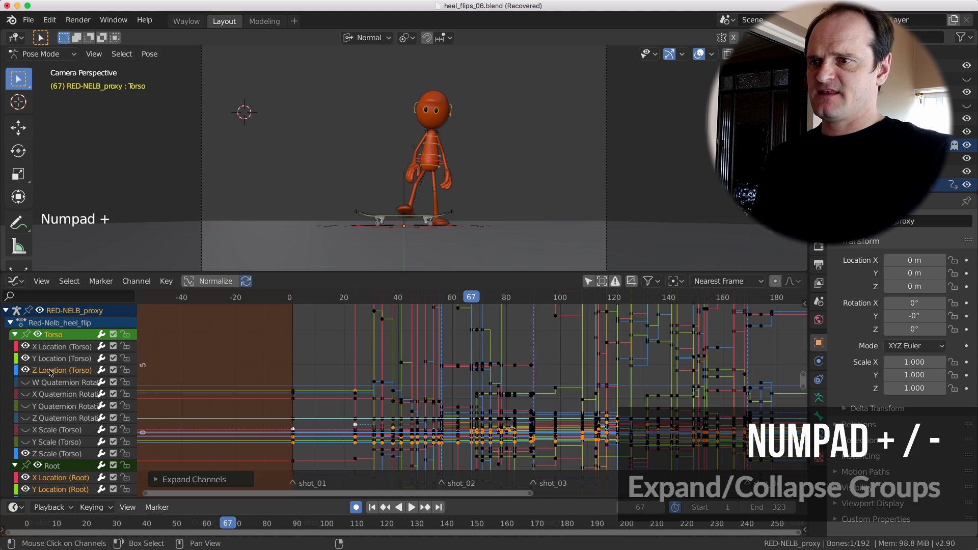
{"action": "scroll", "coordinate": [50, 372], "scroll_direction": "down", "scroll_amount": 7}
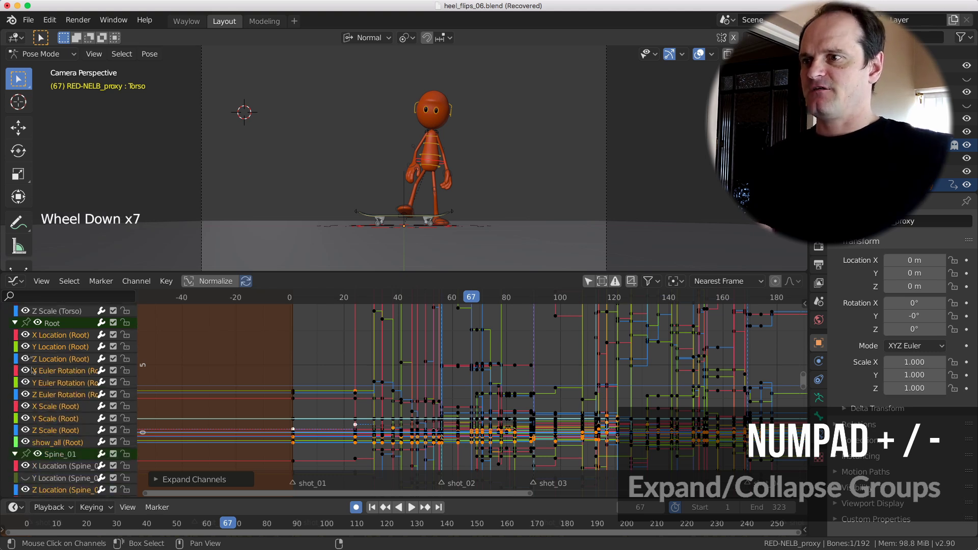
{"action": "scroll", "coordinate": [36, 369], "scroll_direction": "up", "scroll_amount": 2}
{"action": "scroll", "coordinate": [32, 367], "scroll_direction": "up", "scroll_amount": 11}
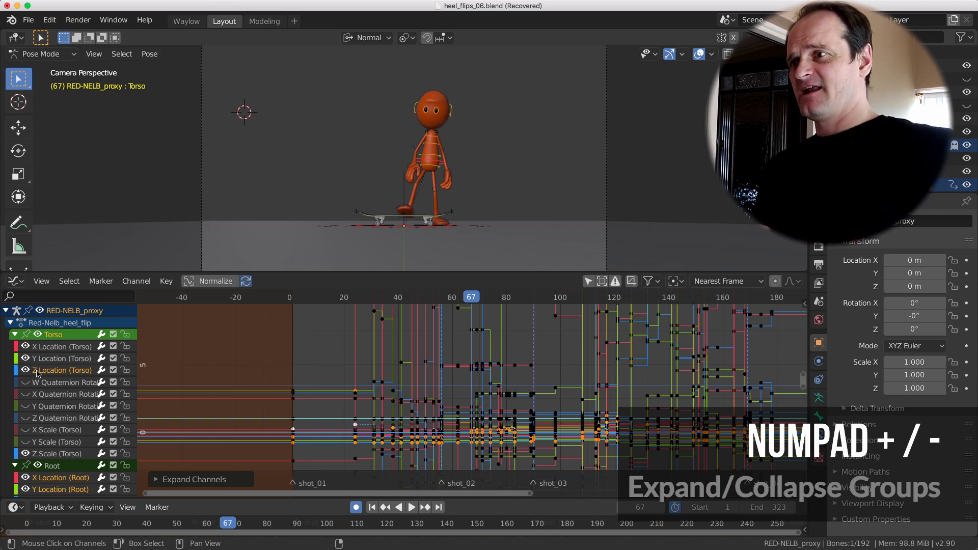
Collapse the channel hierarchy to the RED-NELB_proxy and SKATEBOARD_proxy level and expand it back to the individual channels, twice.
{"action": "key", "text": "KP_Subtract"}
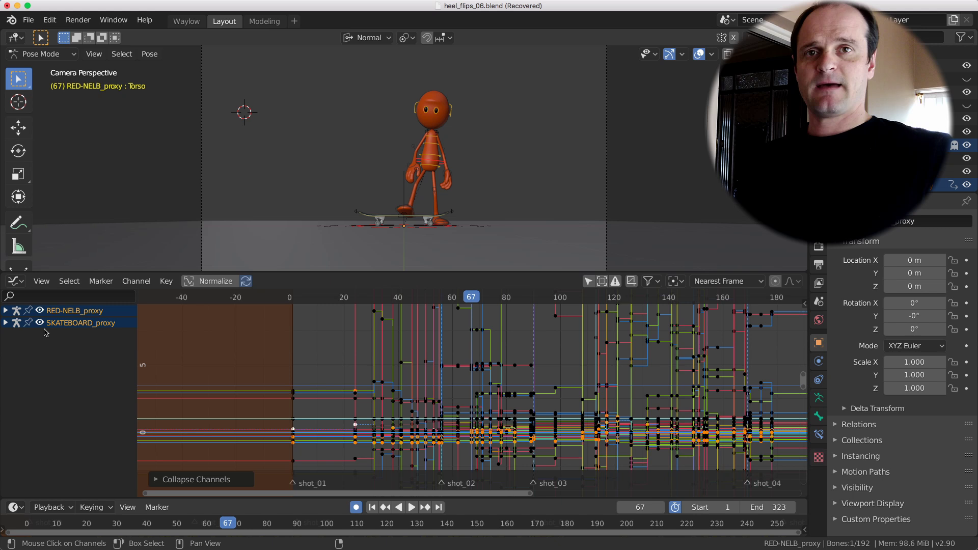
{"action": "key", "text": "KP_Add"}
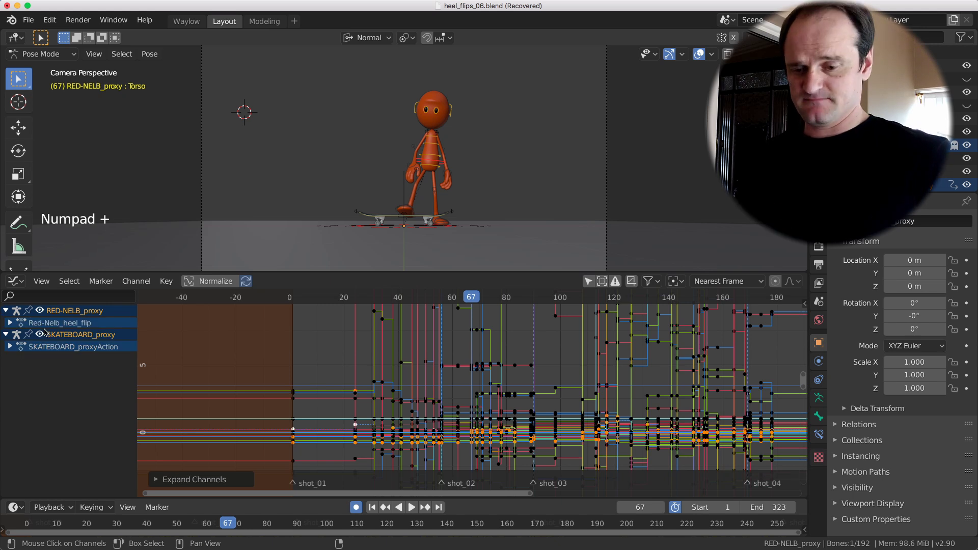
{"action": "key", "text": "KP_Add"}
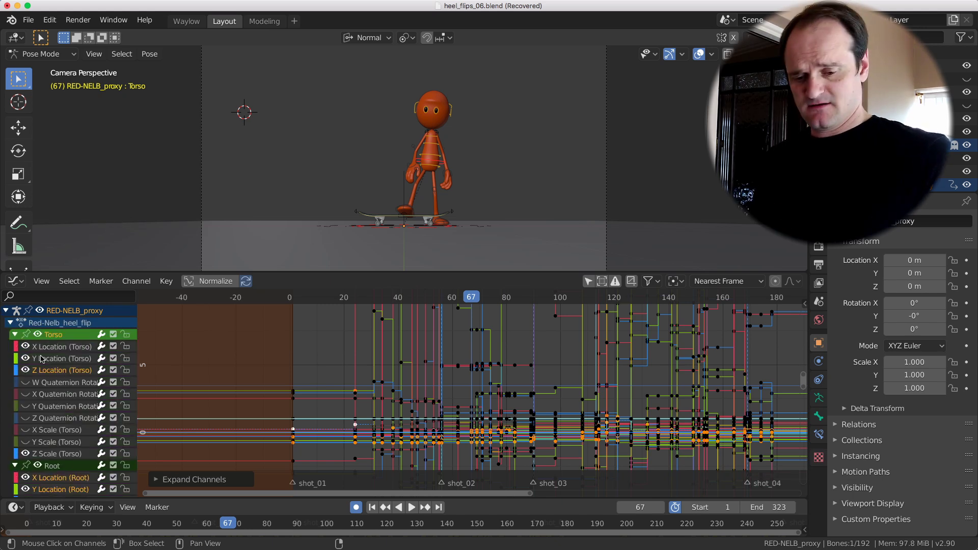
{"action": "key", "text": "KP_Subtract"}
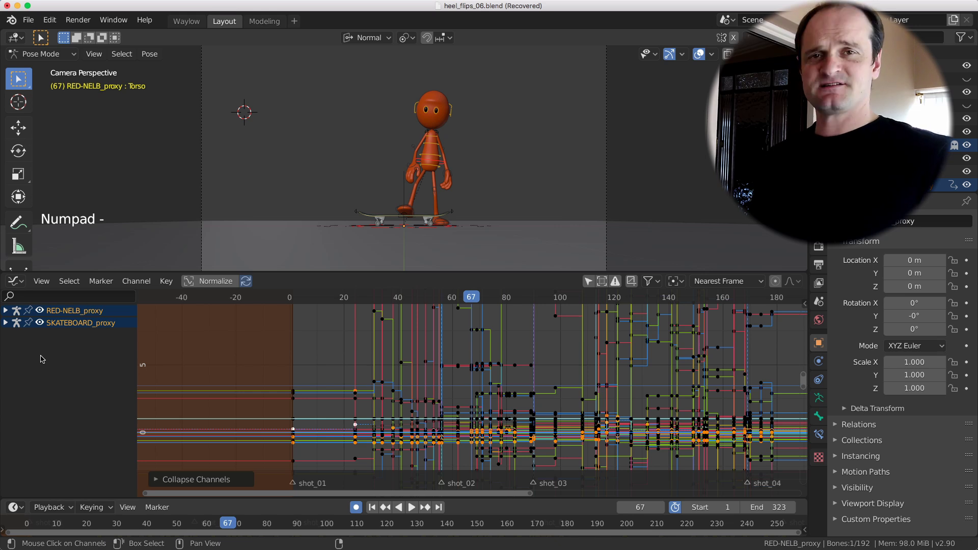
{"action": "key", "text": "KP_Add"}
{"action": "key", "text": "KP_Add"}
{"action": "key", "text": "KP_Add"}
{"action": "key", "text": "KP_Add"}
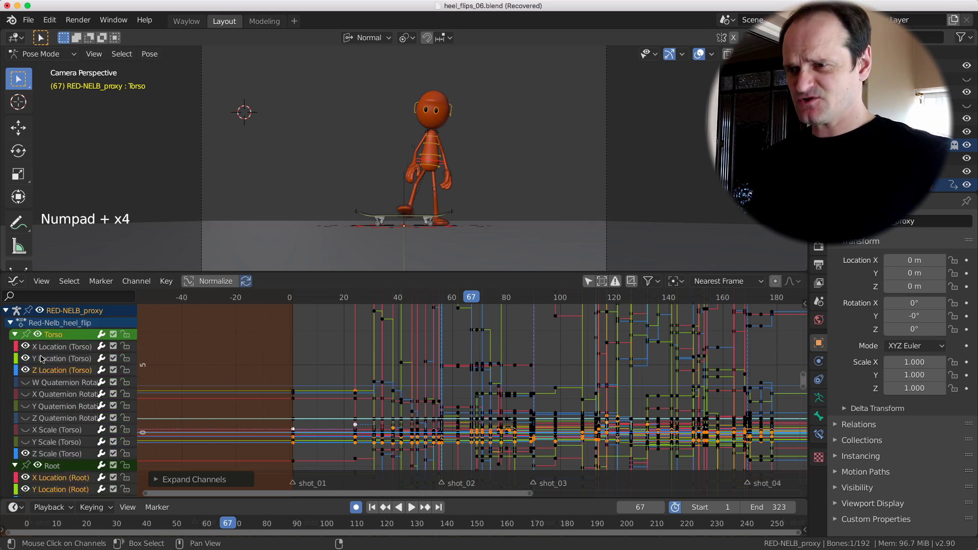